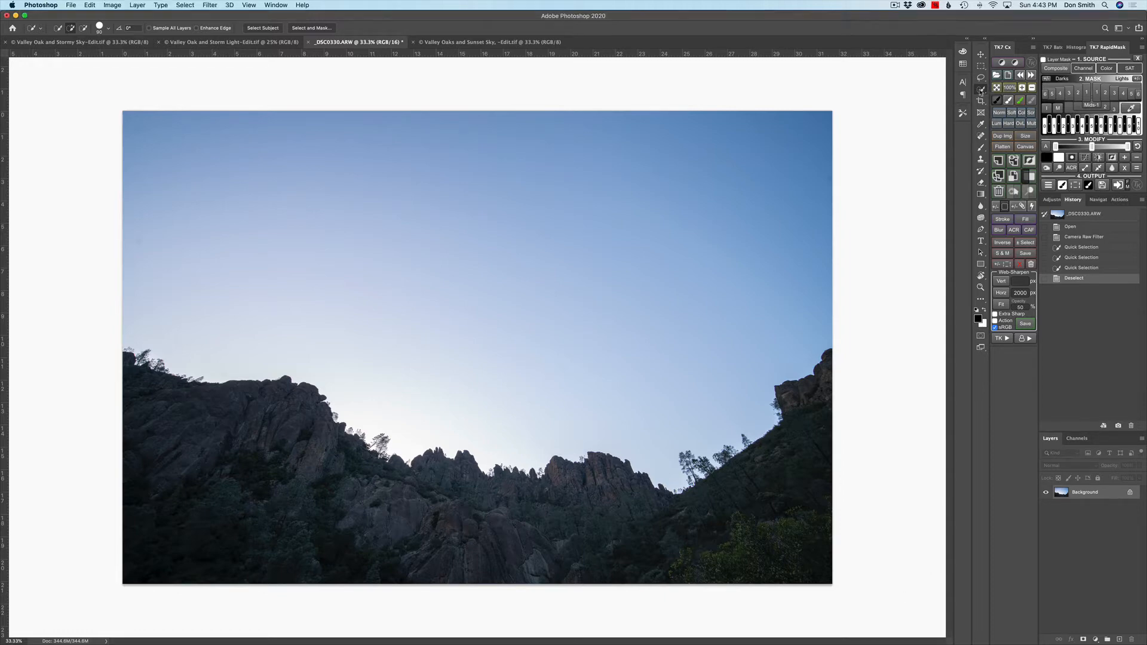
Select the dark mountains and the trees along the right-hand ridge with the Quick Selection tool.
right_click(980, 89)
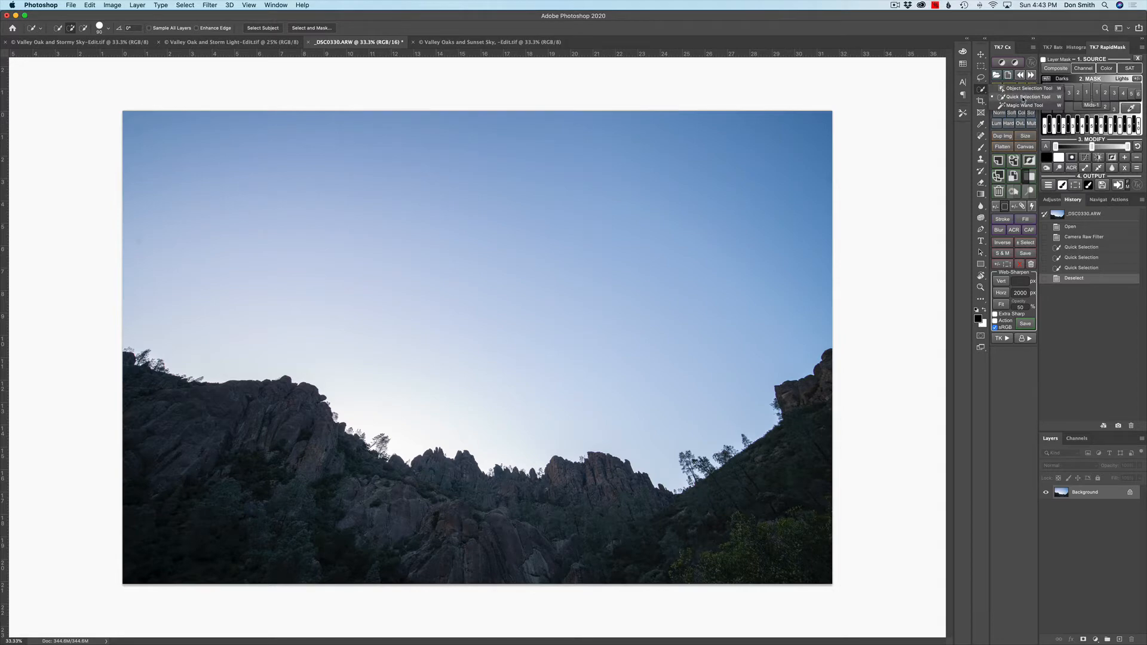
click(1021, 97)
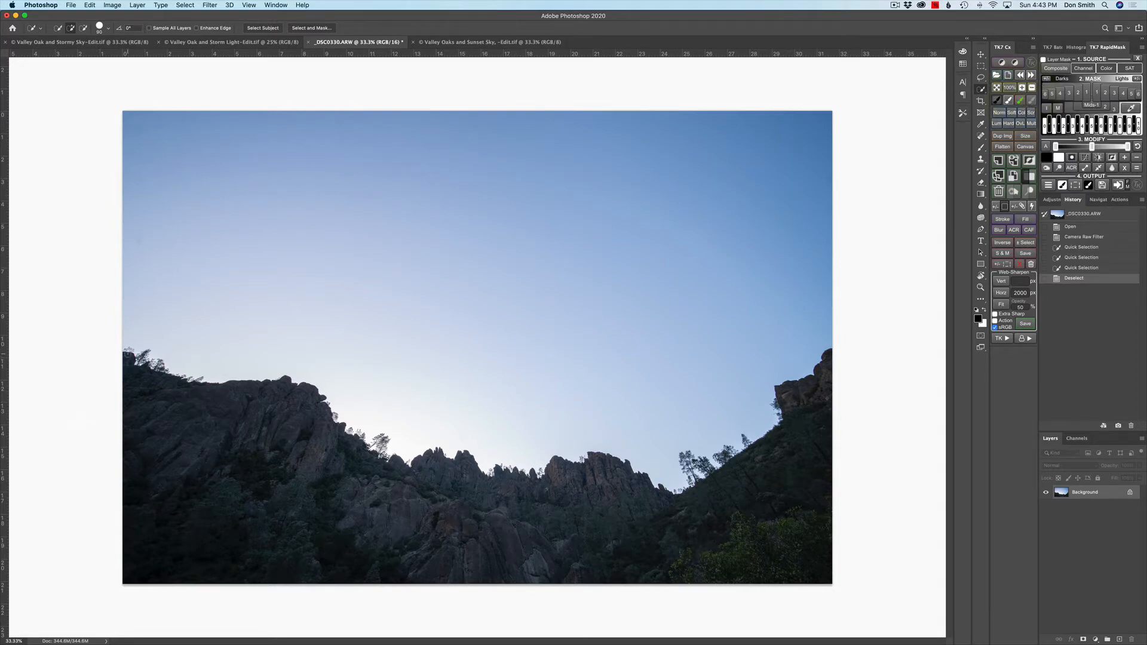
mouse_move(128, 354)
mouse_down()
mouse_move(162, 381)
mouse_move(294, 400)
mouse_move(324, 443)
mouse_move(391, 460)
mouse_move(439, 510)
mouse_move(600, 483)
mouse_move(651, 503)
mouse_up()
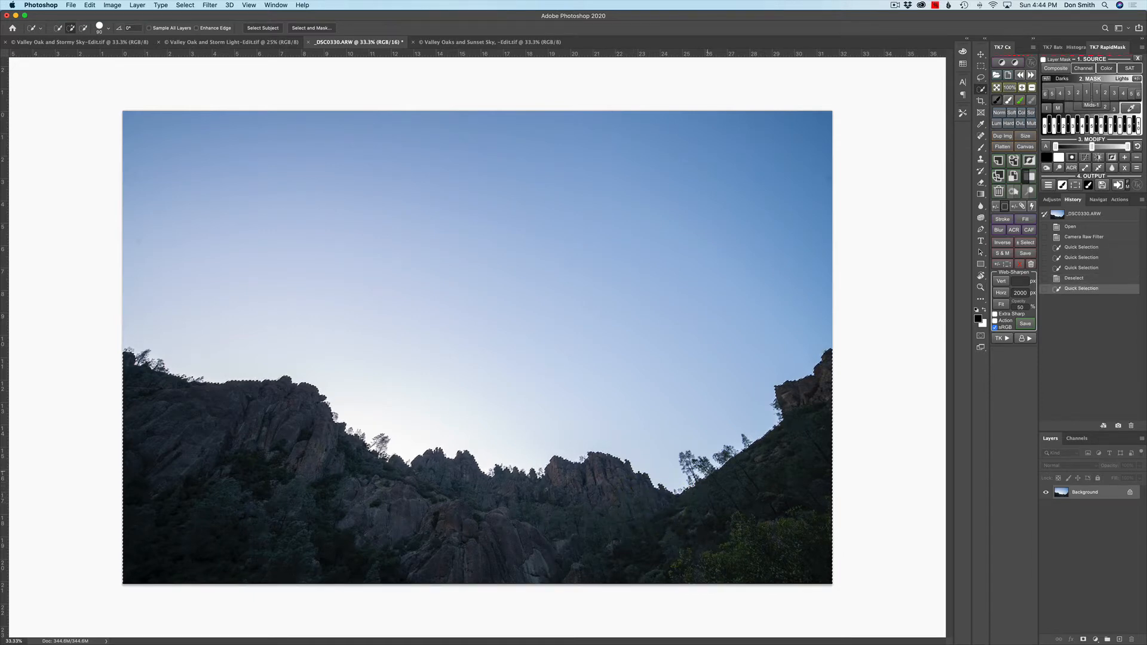
drag(690, 468, 705, 469)
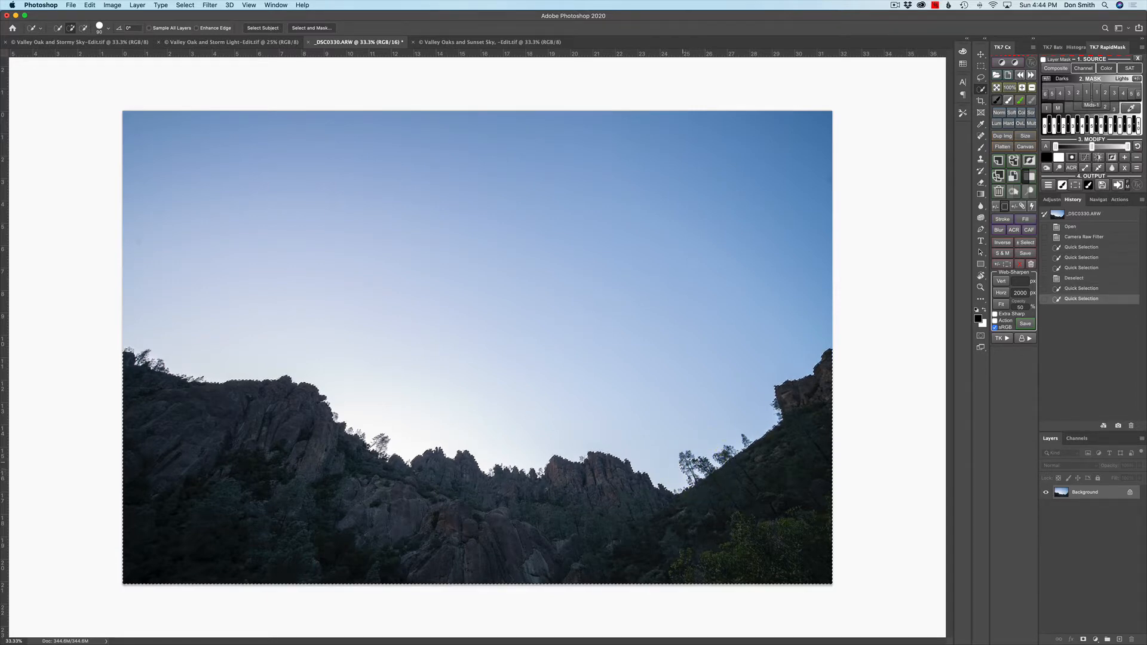
drag(687, 460, 724, 462)
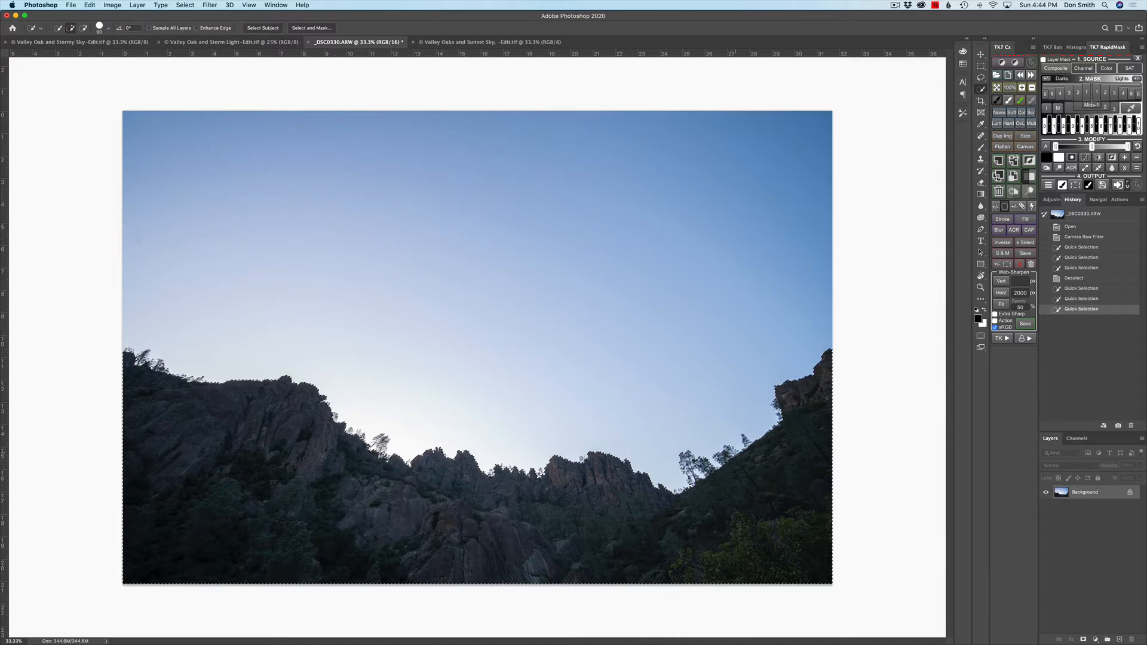
click(735, 450)
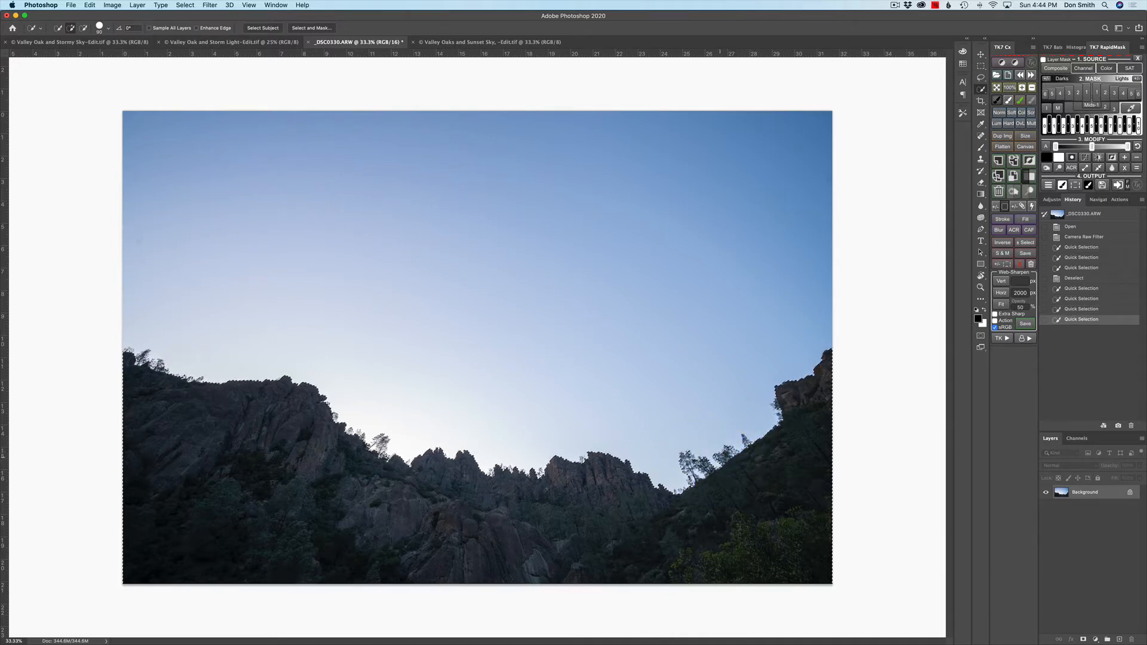
Examine the selection edge around the ridge trees at 100% magnification and clear the selection.
key(z)
click(723, 457)
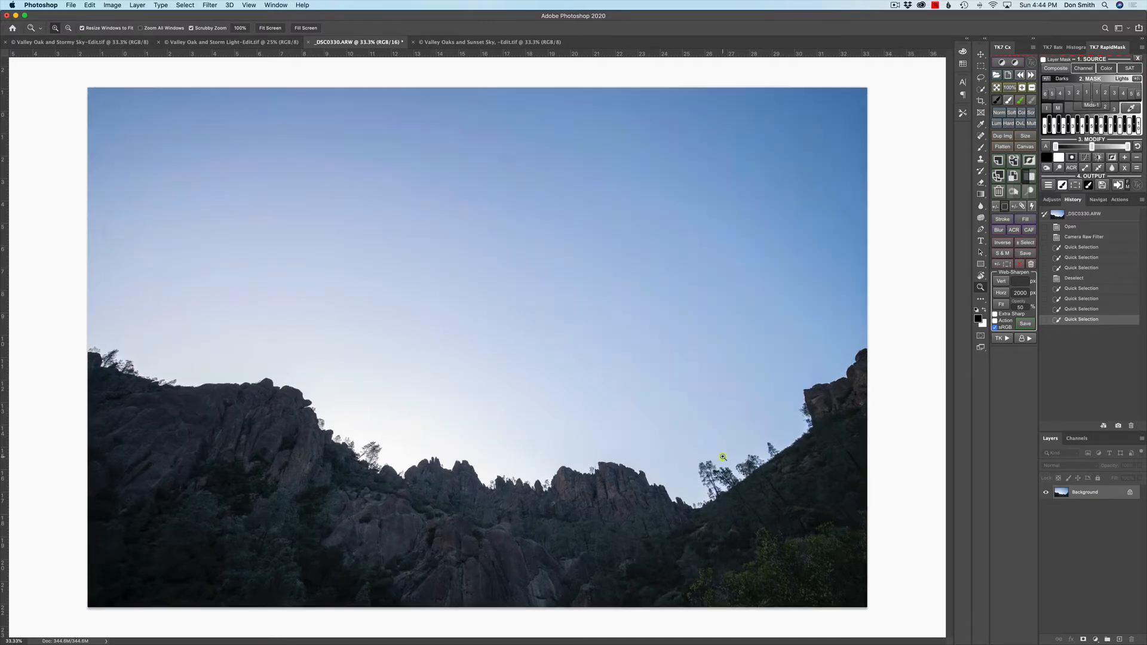
click(723, 457)
click(723, 457)
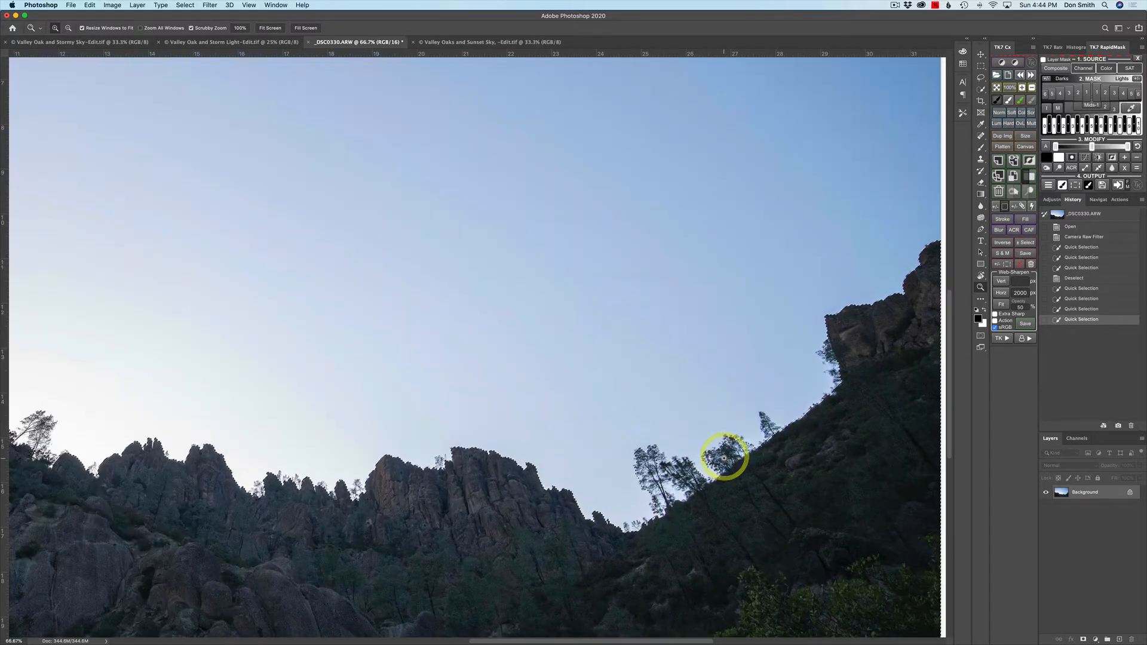
click(724, 457)
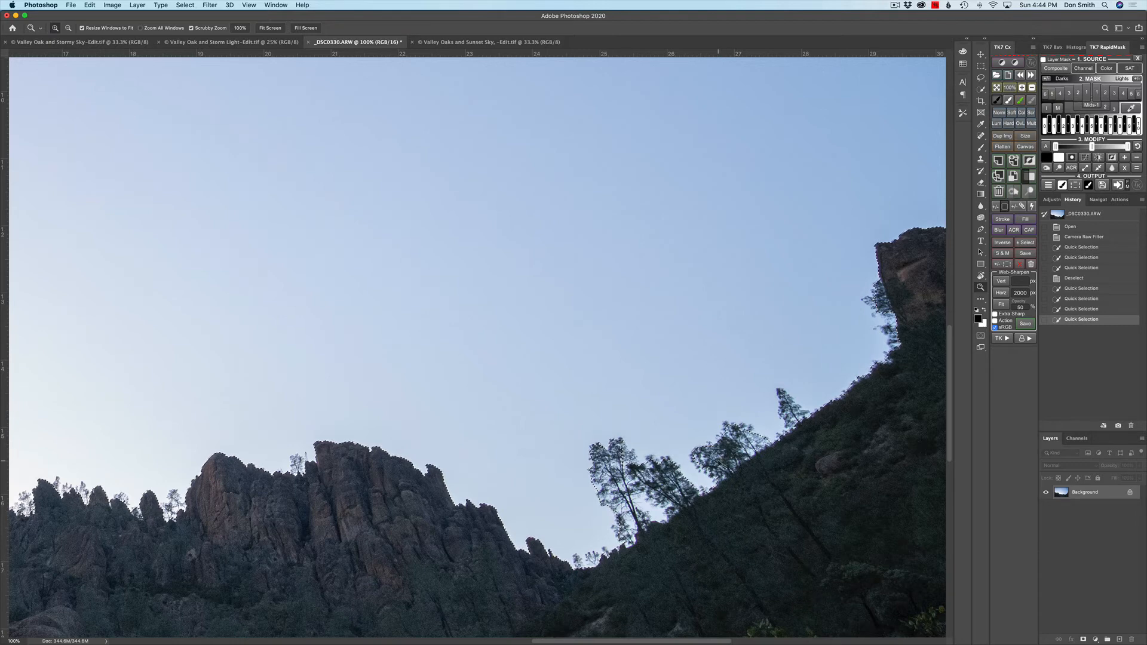
key(super+0)
key(super+minus)
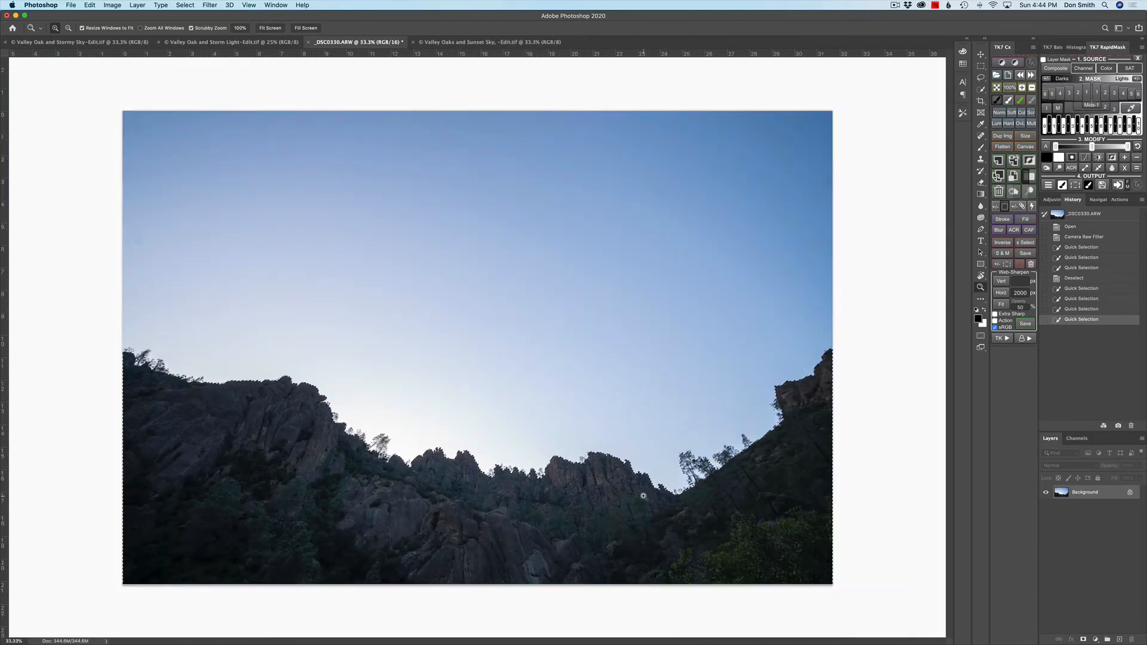
key(super+d)
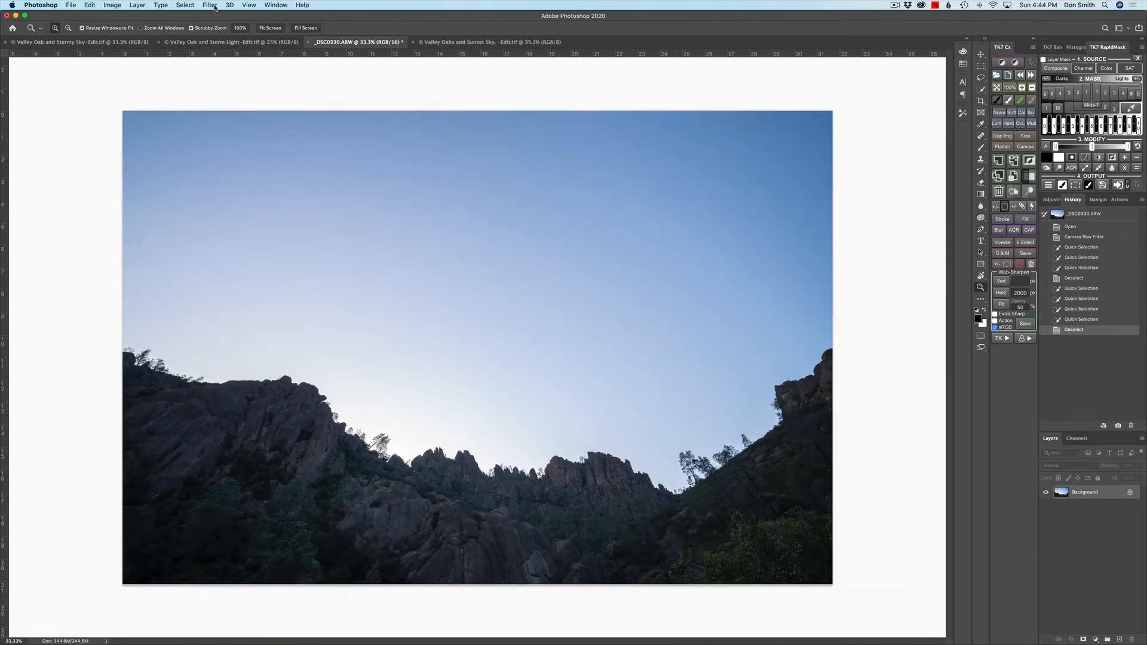
Open the _DSC0330 photo in the Luminar 4 filter and bring up the AI Sky Replacement settings.
click(215, 6)
mouse_move(258, 281)
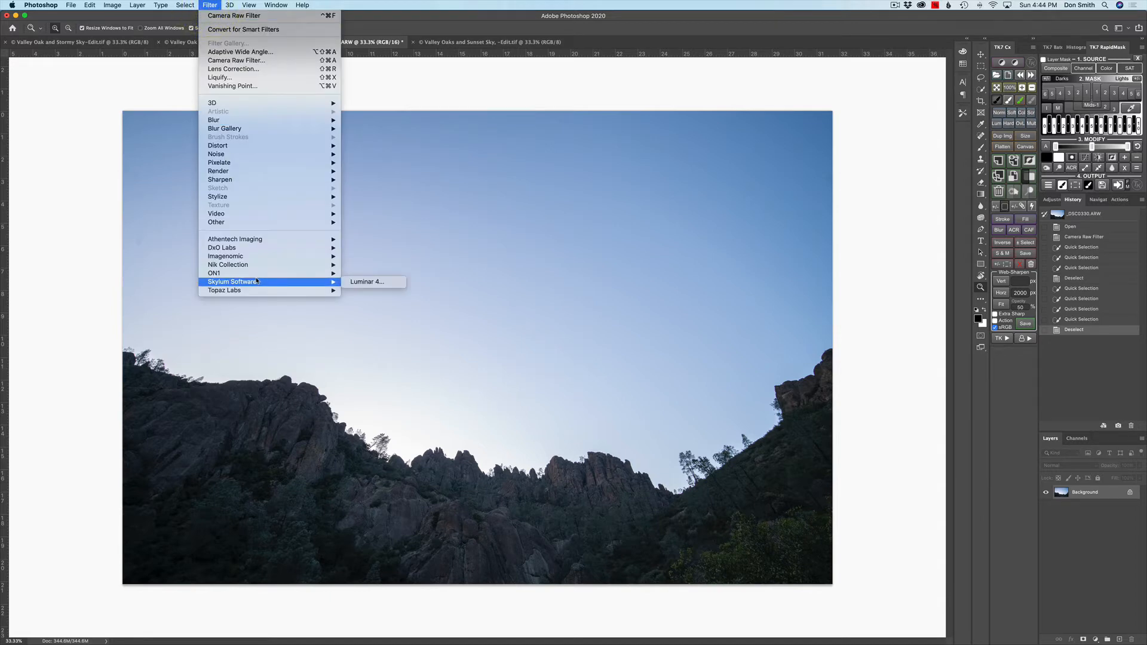
click(365, 282)
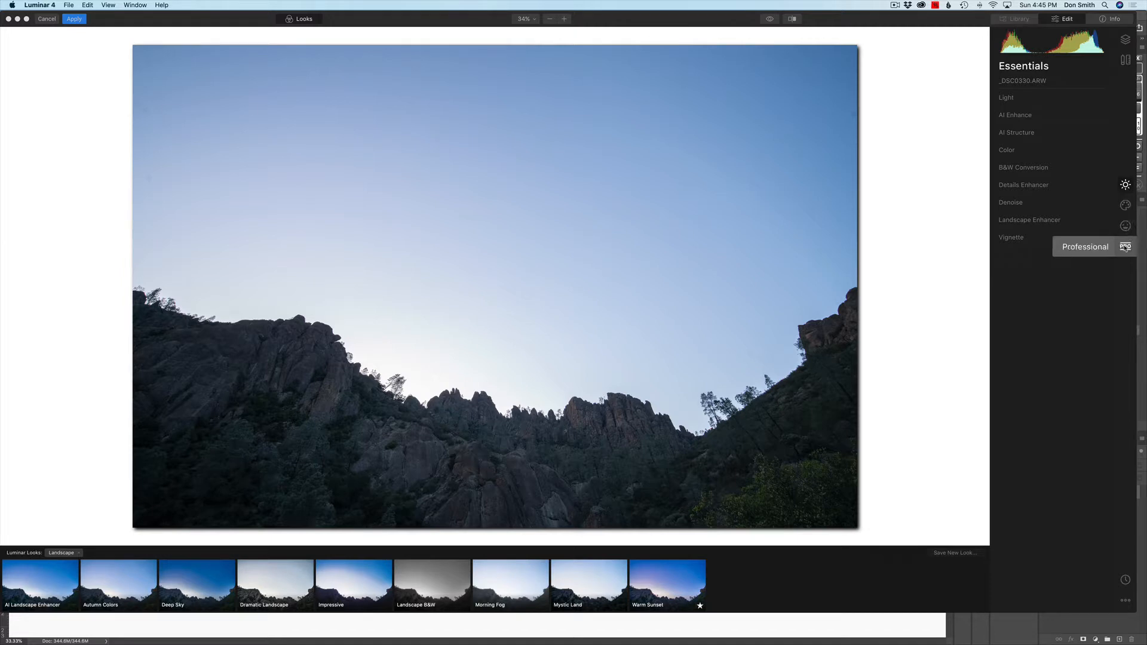
click(1125, 207)
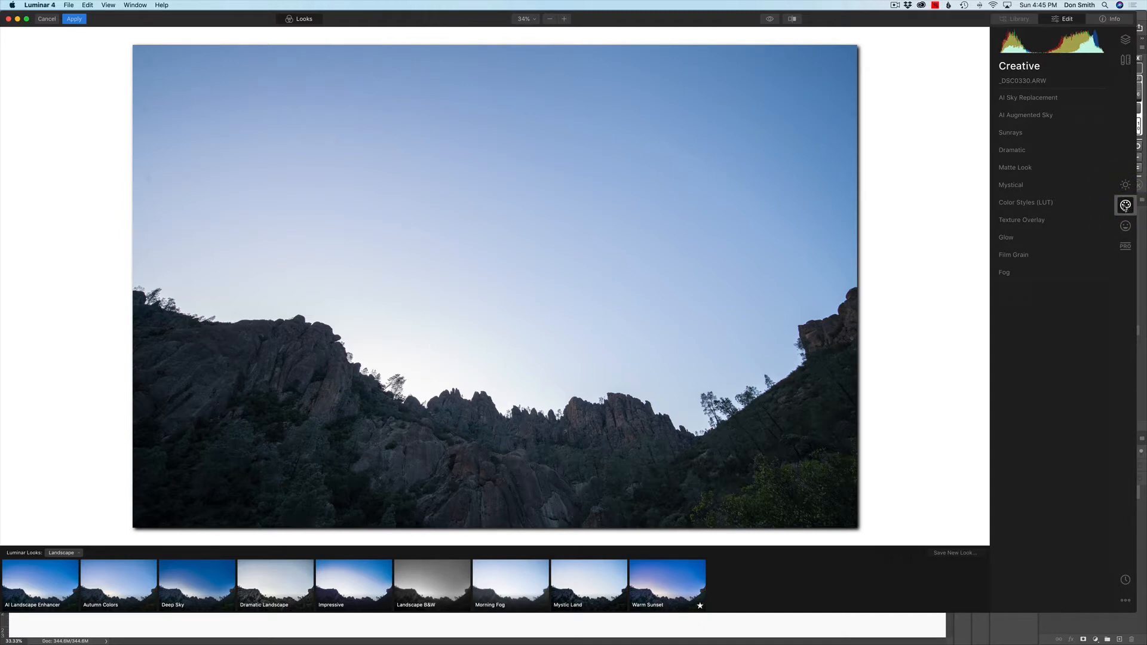
click(1058, 100)
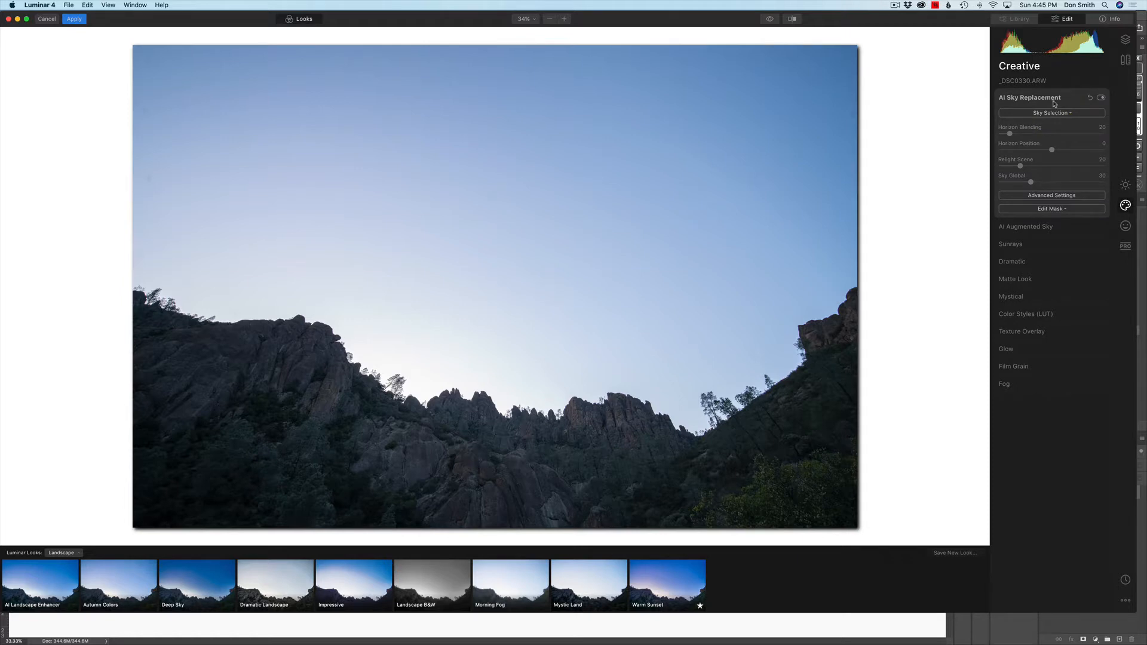
Replace the sky with Dramatic Sunset 1, setting Horizon Position to -53 and Sky Global to 70.
click(1051, 113)
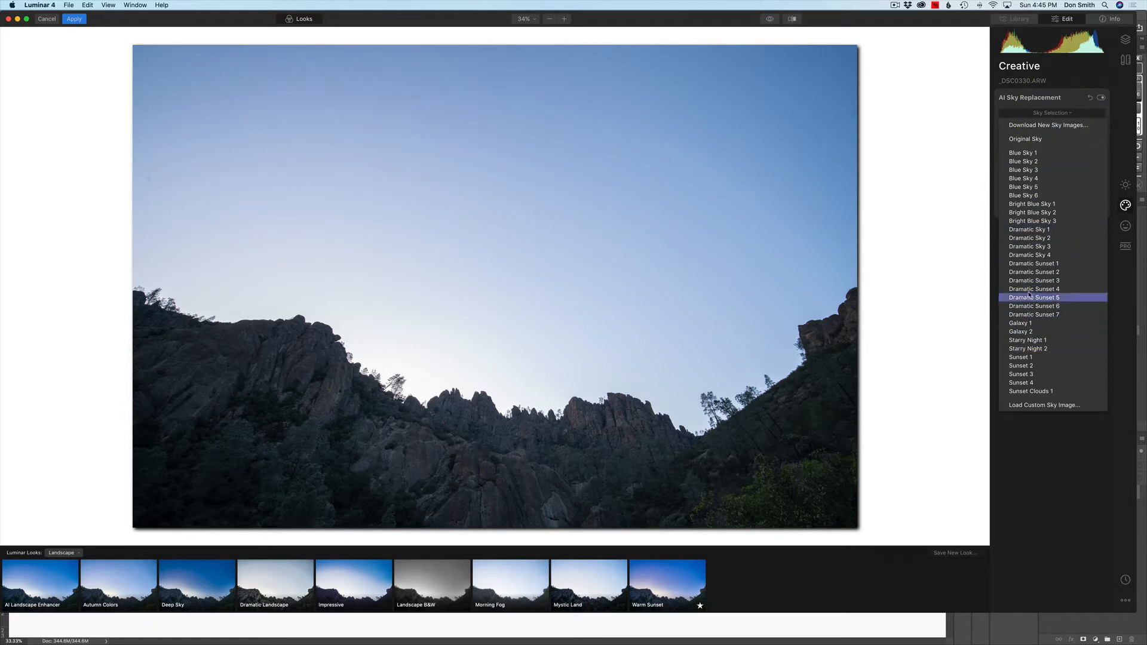
click(1044, 265)
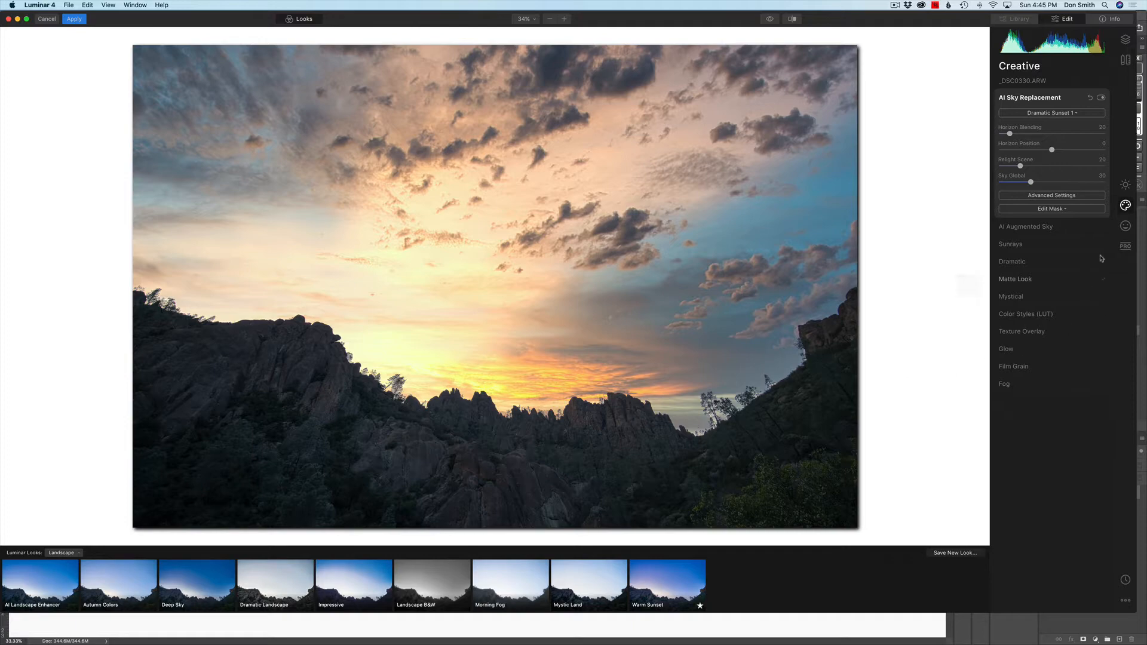
drag(1053, 150, 1074, 188)
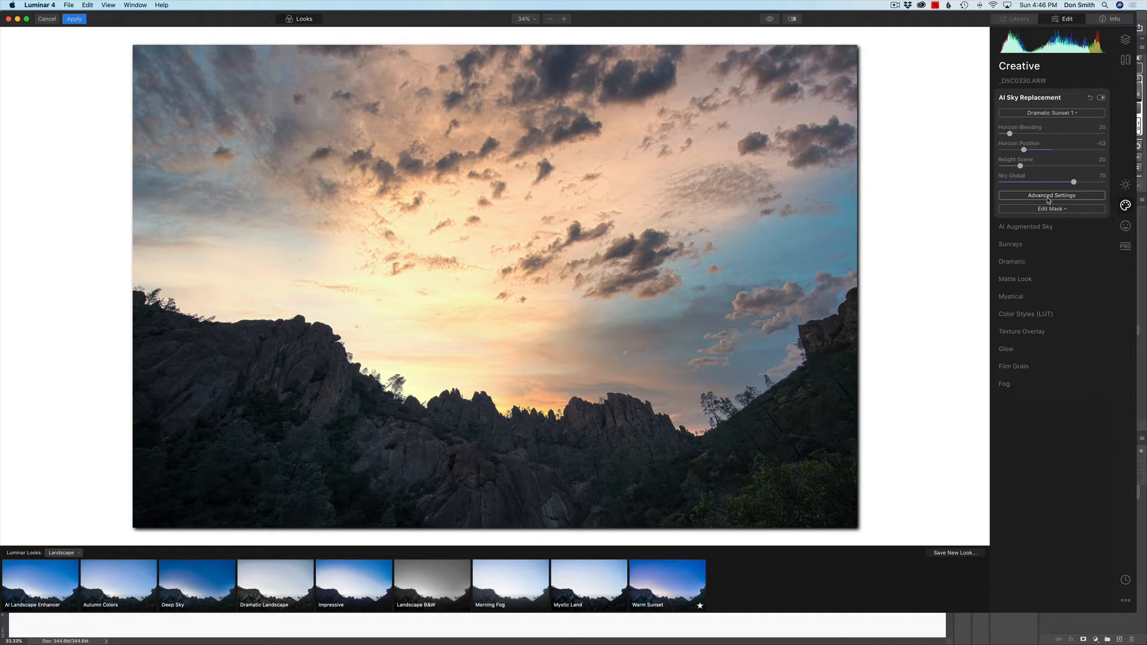
Try Bright Blue Sky 1 as the replacement sky and change it to Blue Sky 1.
click(1064, 115)
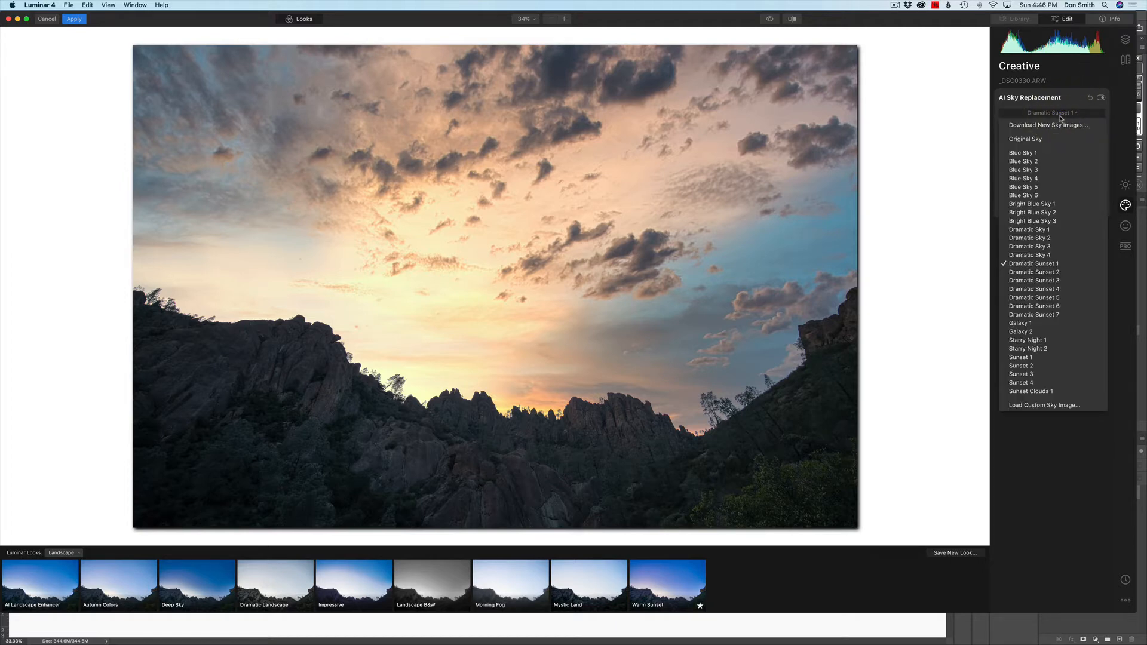
click(1039, 203)
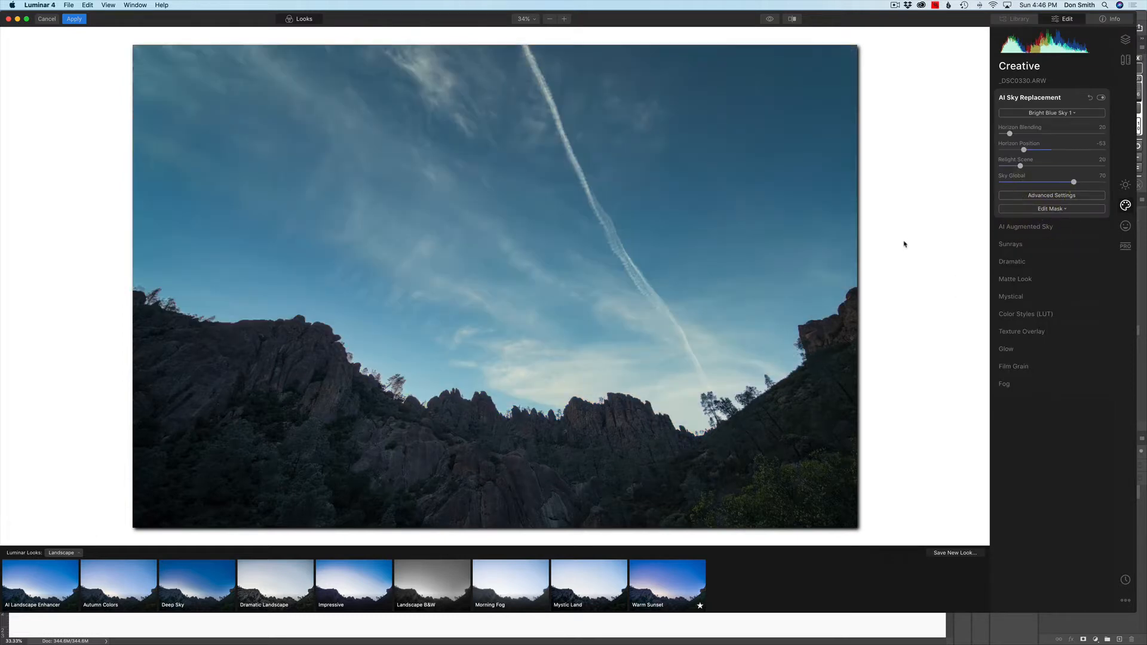
click(1039, 115)
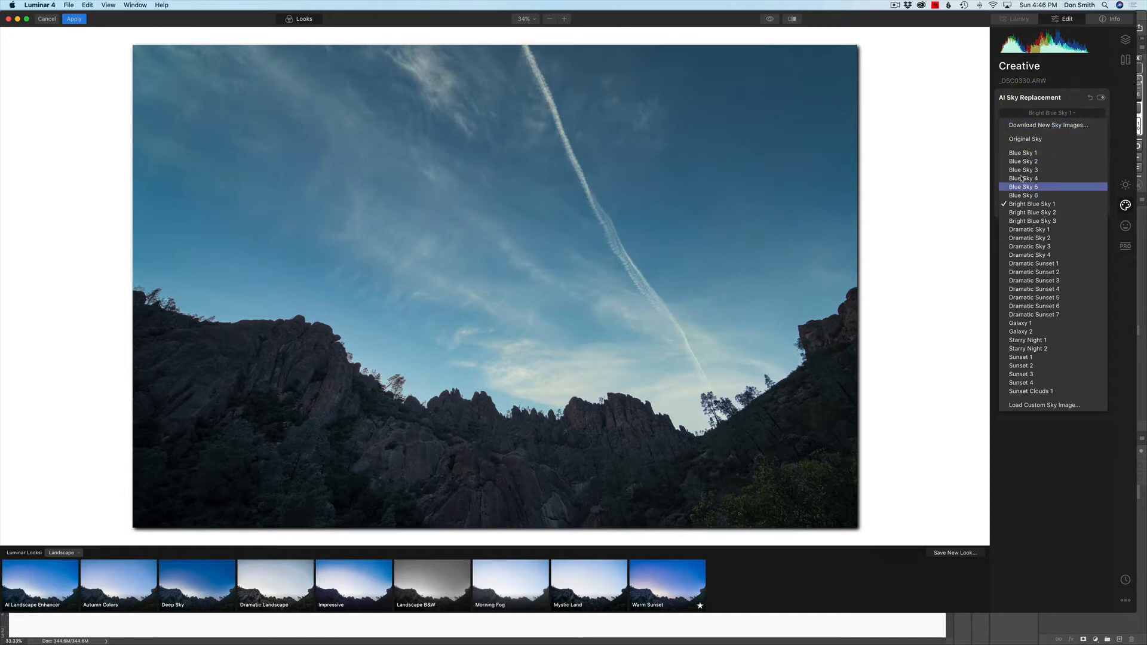
click(1024, 156)
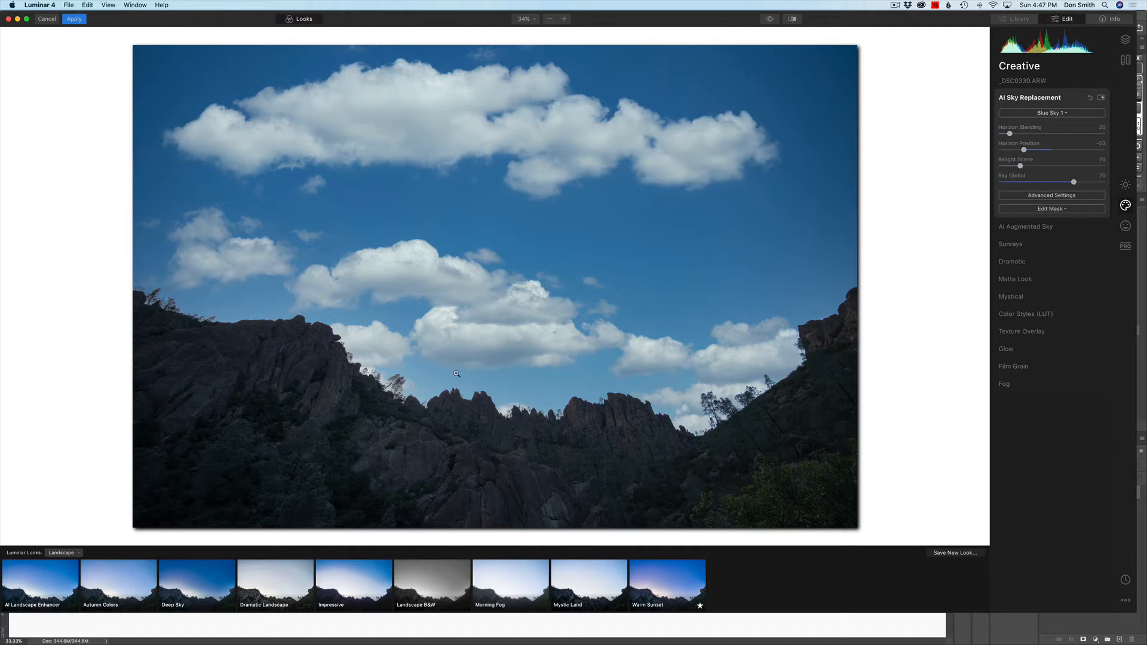
In the advanced sky settings, set Close Gaps to 23, Sky Defocus to 3 and Atmospheric Haze to 7, and raise Sky Local slightly.
click(1025, 195)
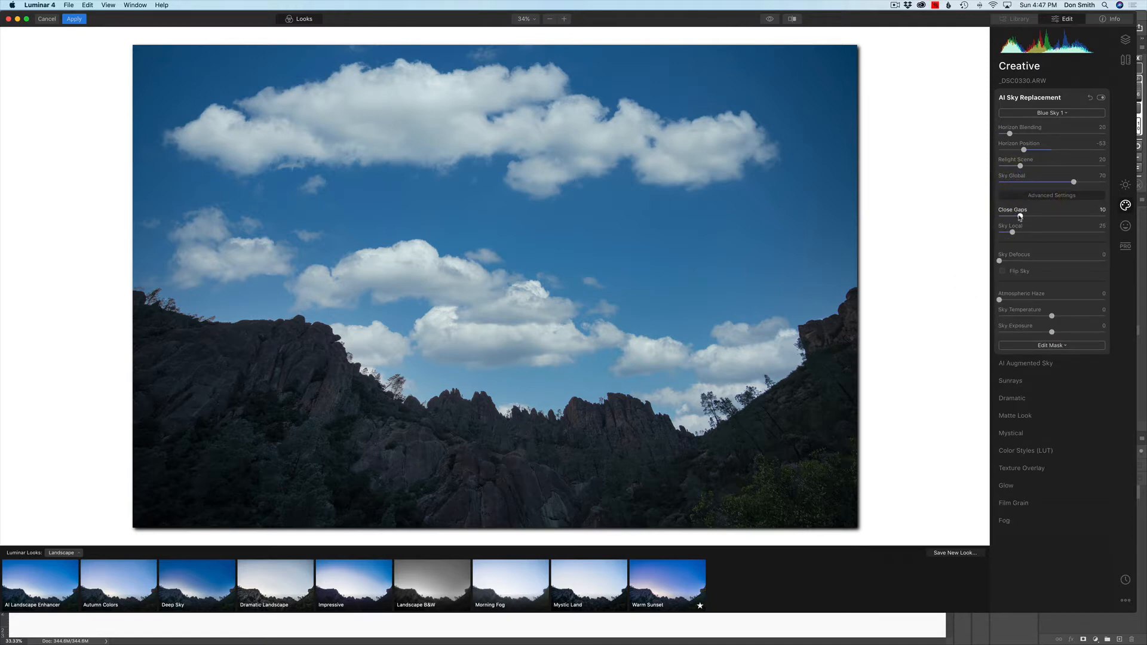
drag(1019, 216, 1050, 221)
drag(1015, 235, 984, 281)
drag(1001, 271, 1000, 267)
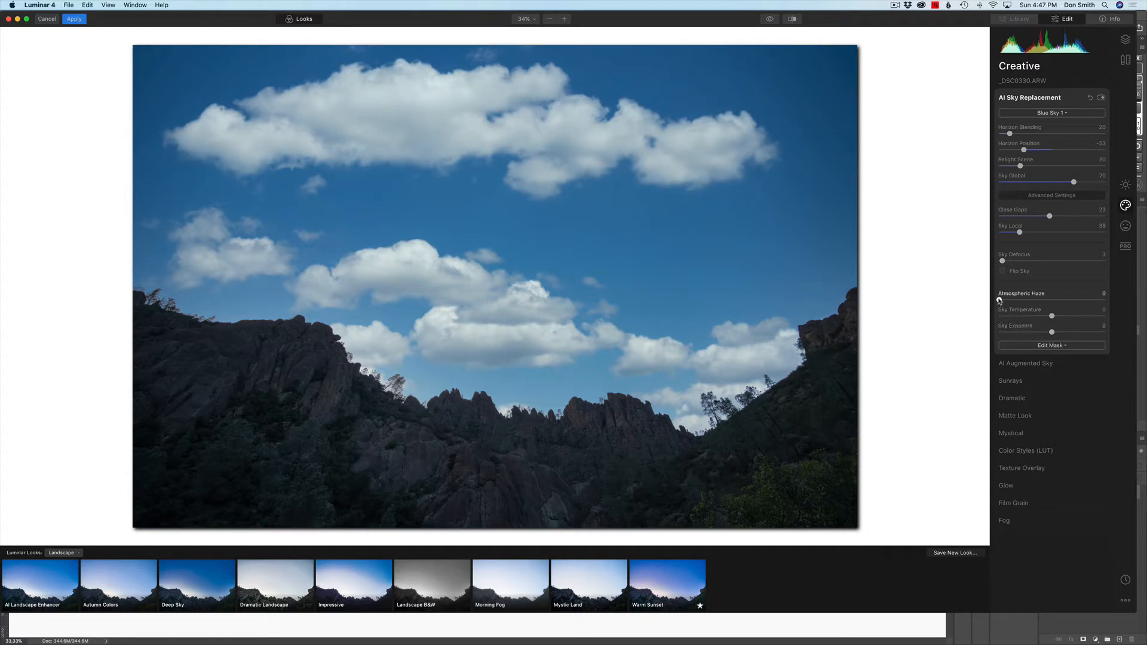
drag(999, 300, 1052, 335)
click(1066, 308)
click(1052, 332)
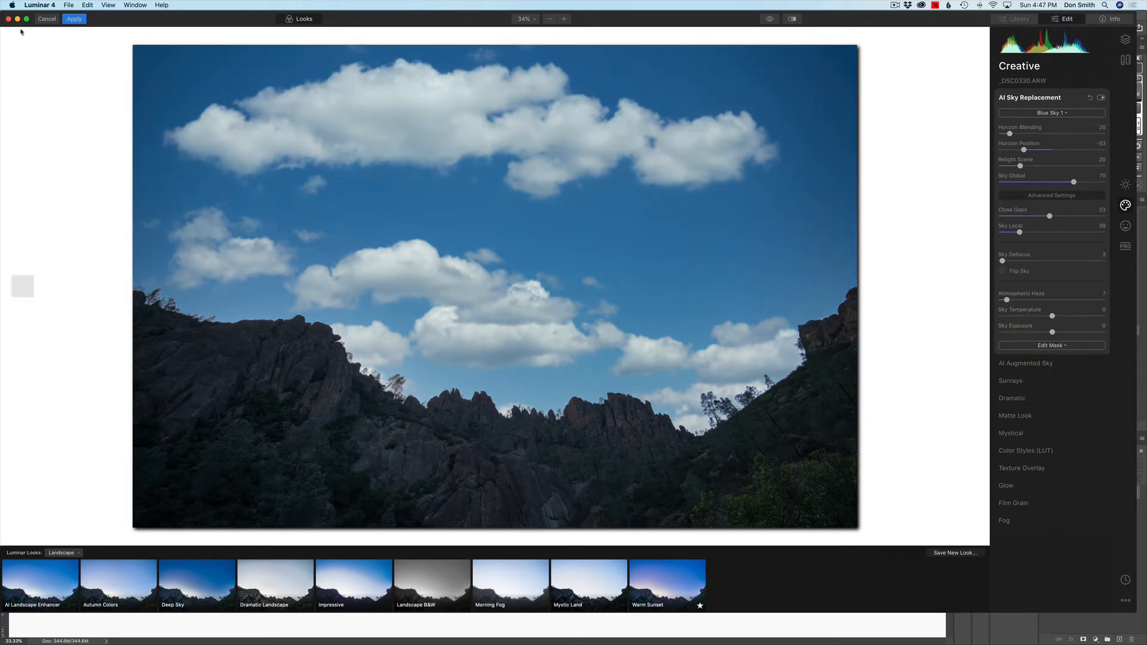
Discard all sky replacement changes and quit the Luminar 4 plugin.
click(47, 20)
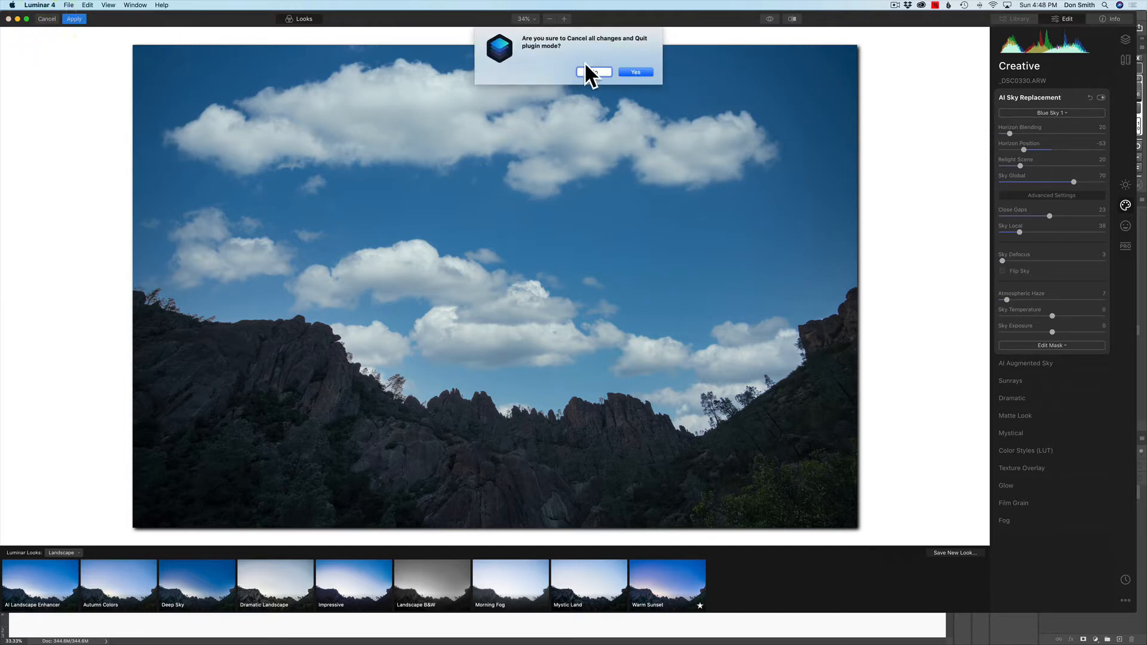
click(633, 73)
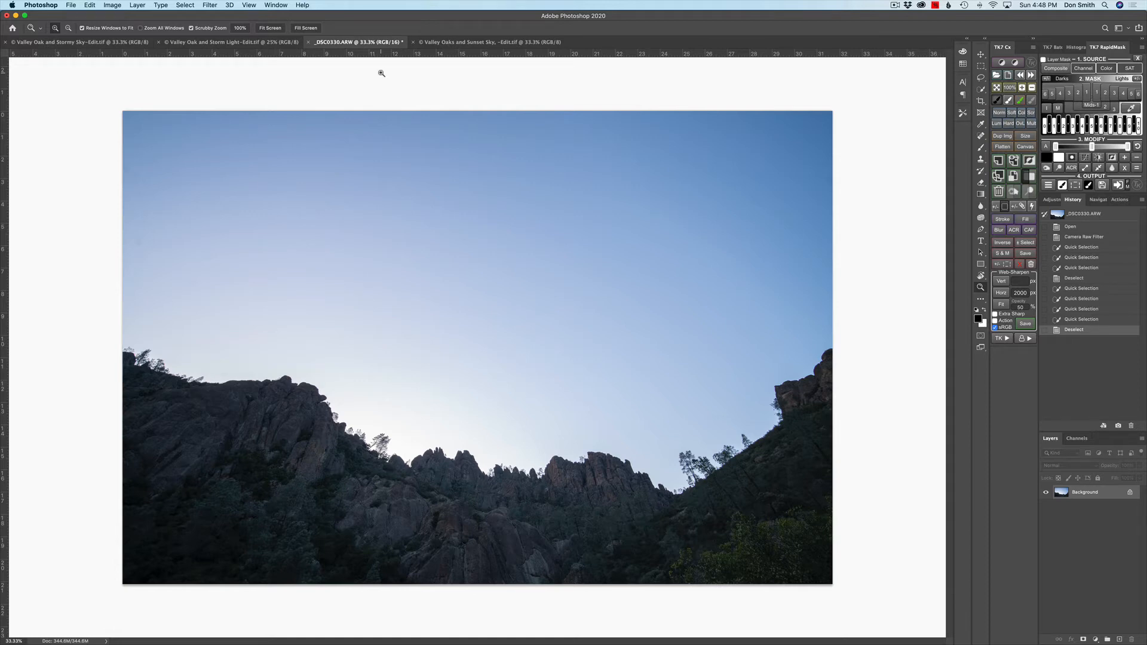
Switch to the Valley Oaks and Sunset Sky image and open it in the Luminar 4 filter.
click(518, 42)
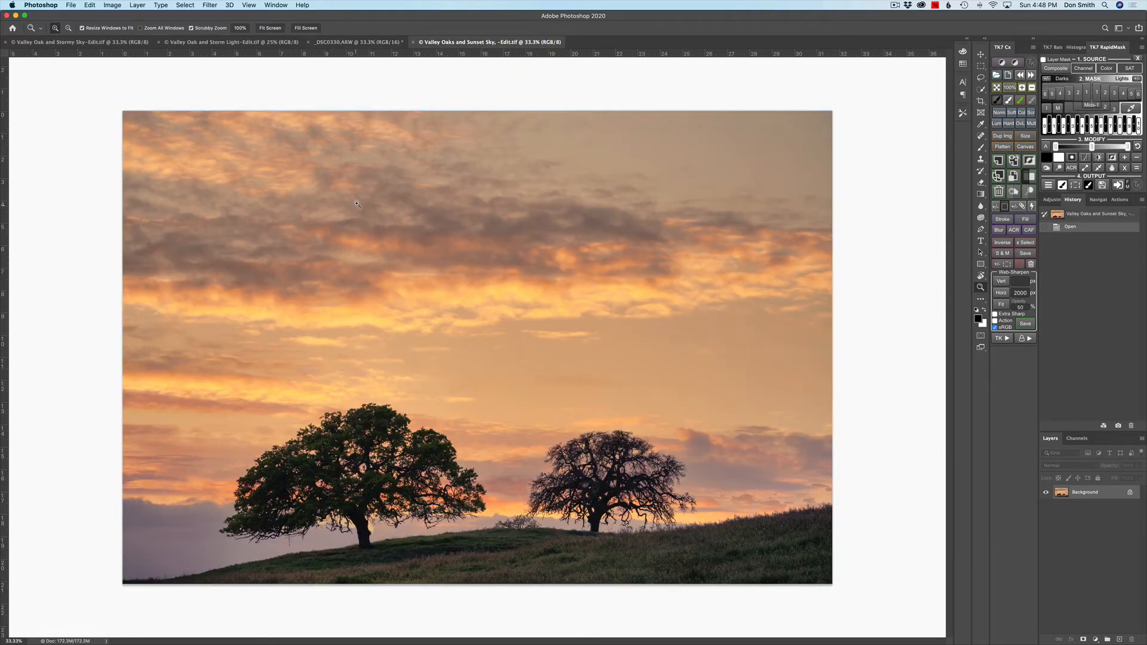
click(210, 6)
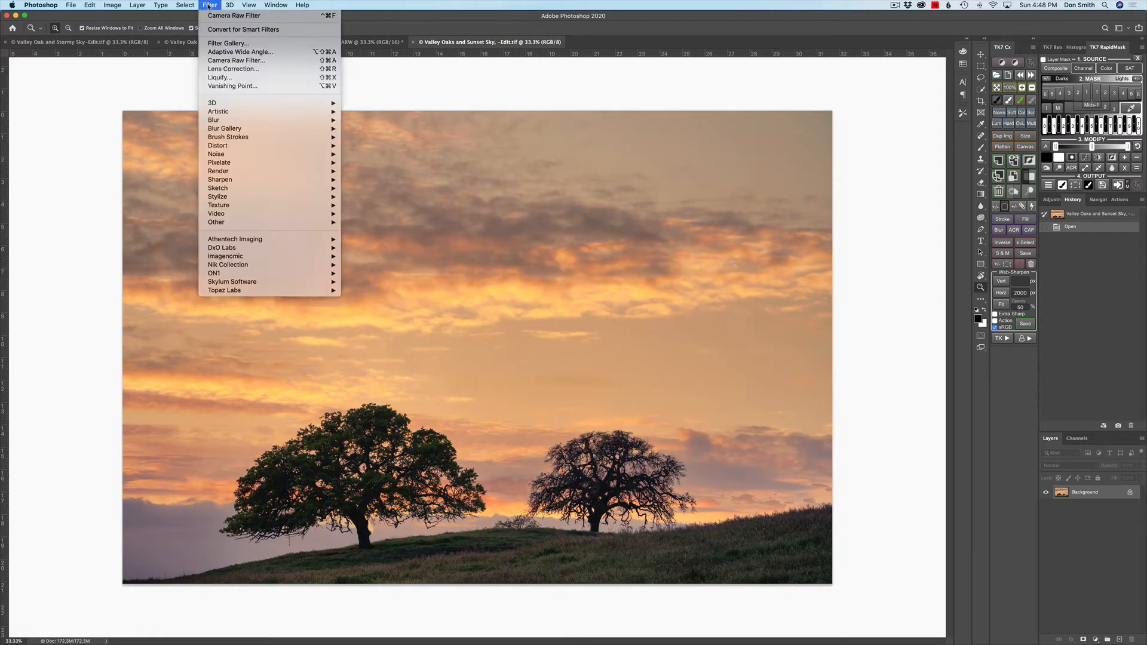
mouse_move(286, 282)
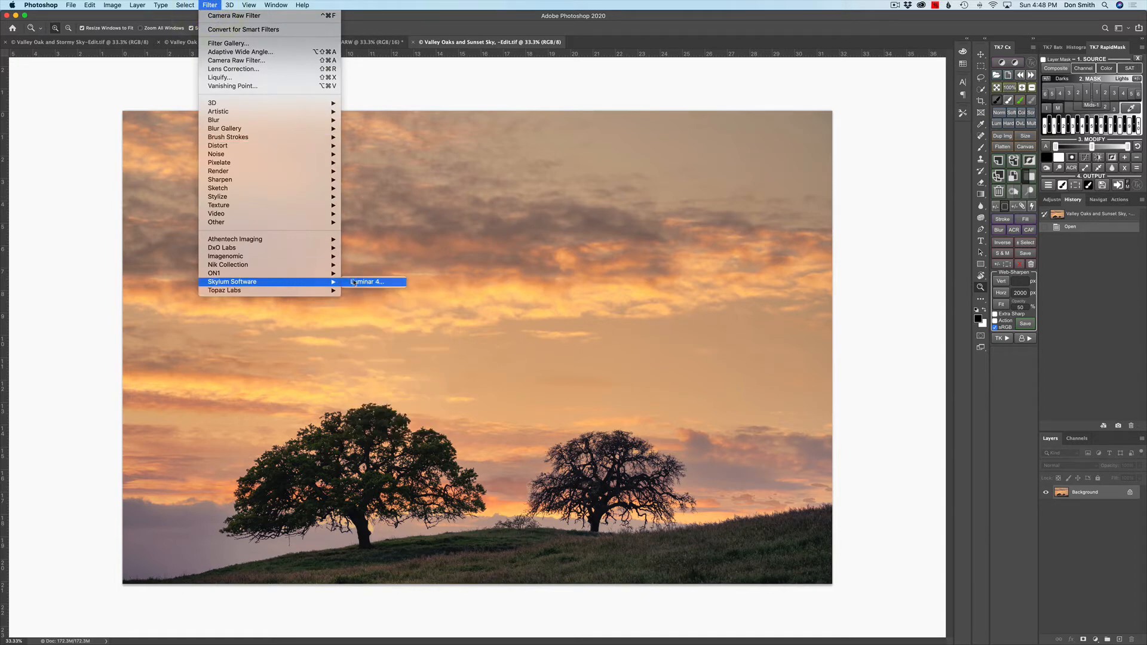
click(358, 282)
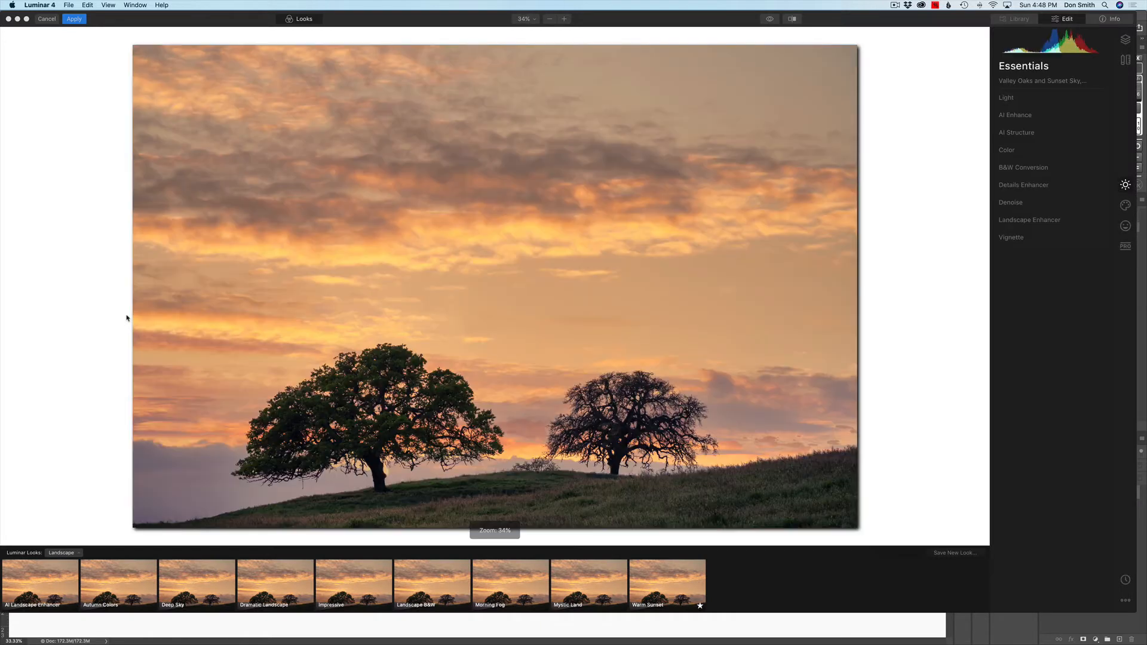
Add the Birds 1 object to the sunset sky with AI Augmented Sky.
click(1125, 205)
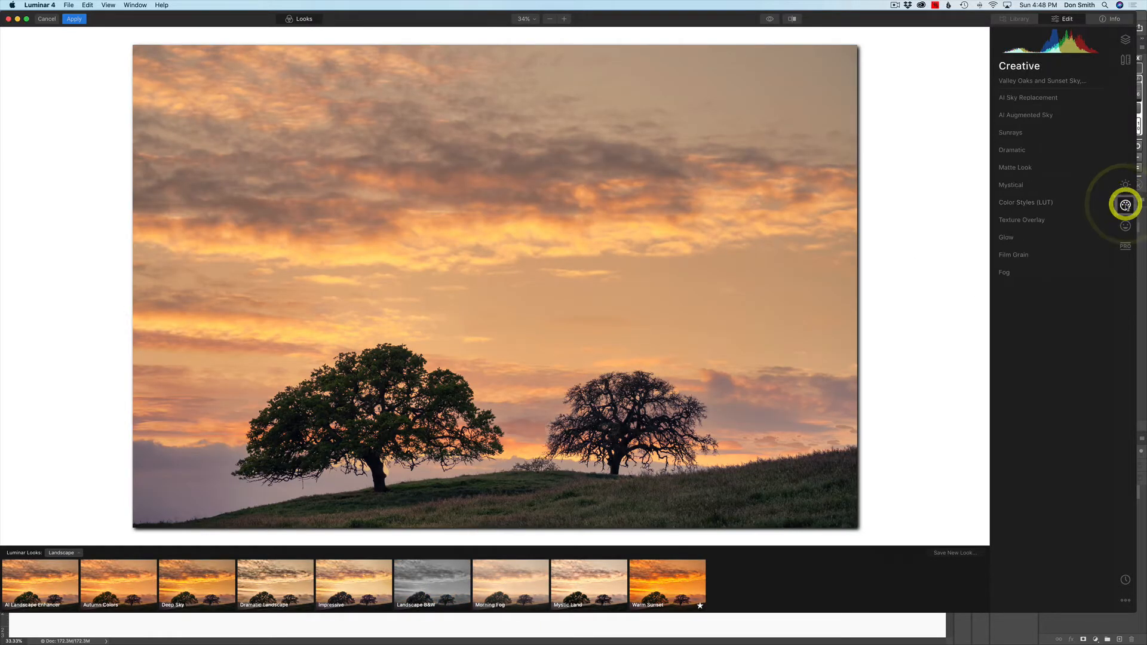
click(1092, 116)
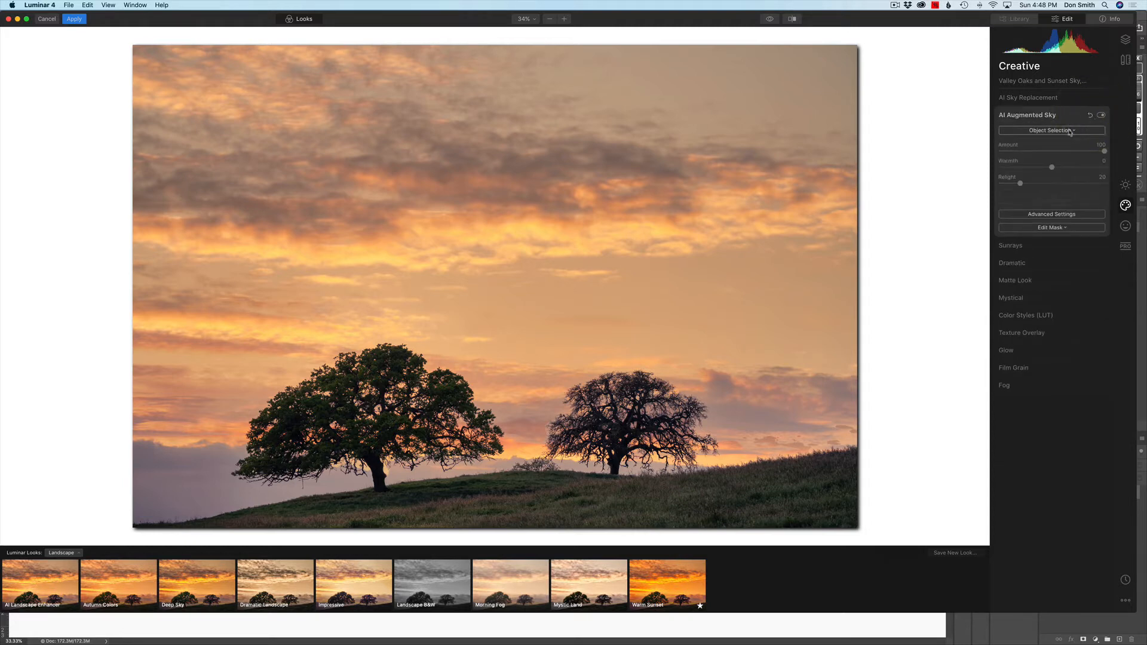
click(1070, 130)
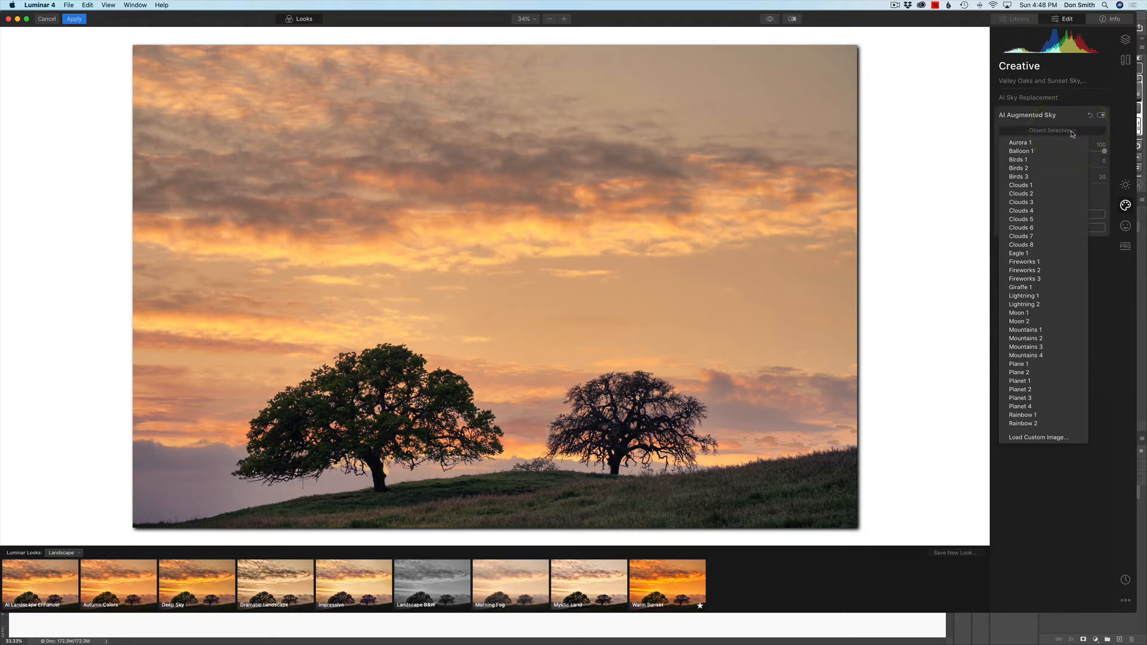
click(1040, 161)
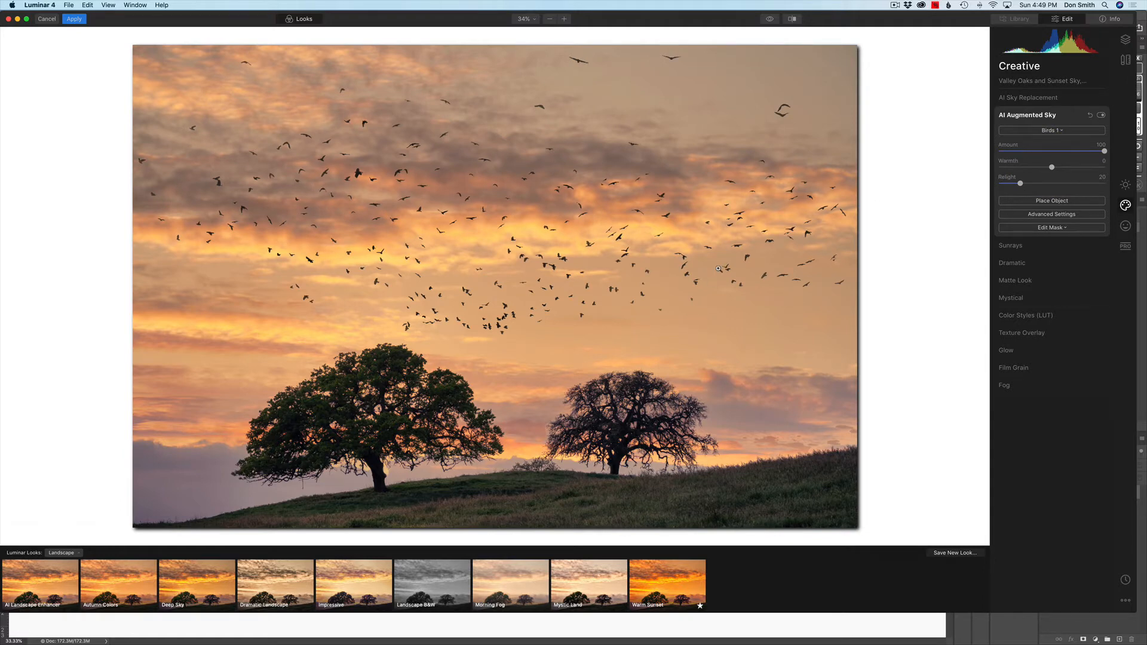
Enlarge the Birds 1 flock so it spreads lower across the sunset sky.
click(1057, 203)
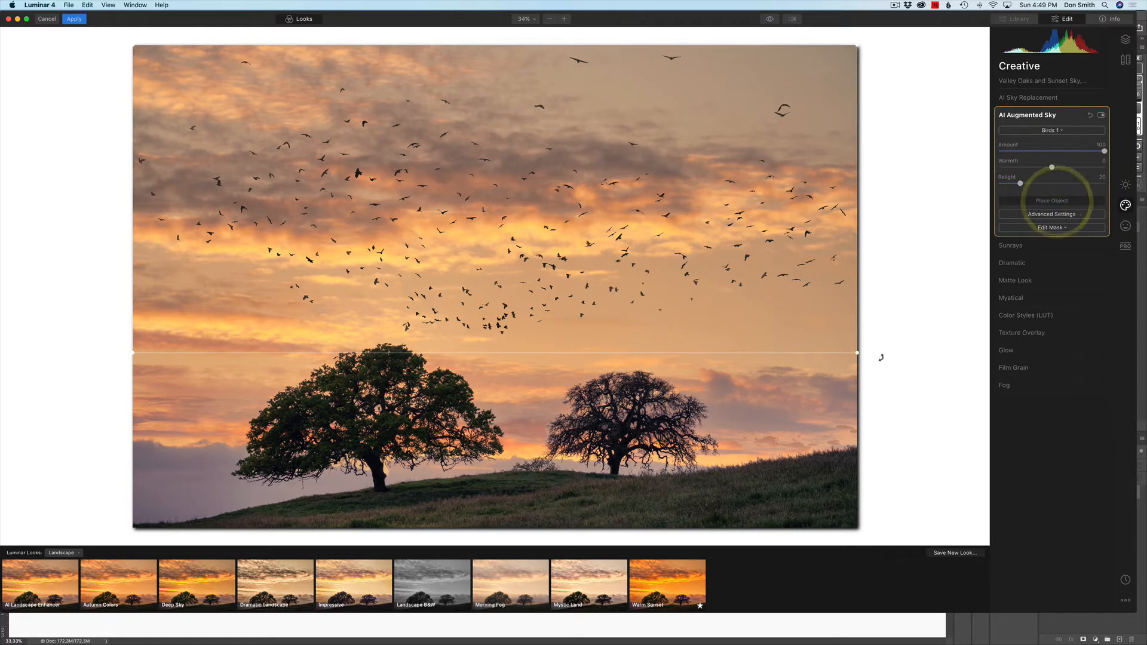
drag(857, 353, 1041, 431)
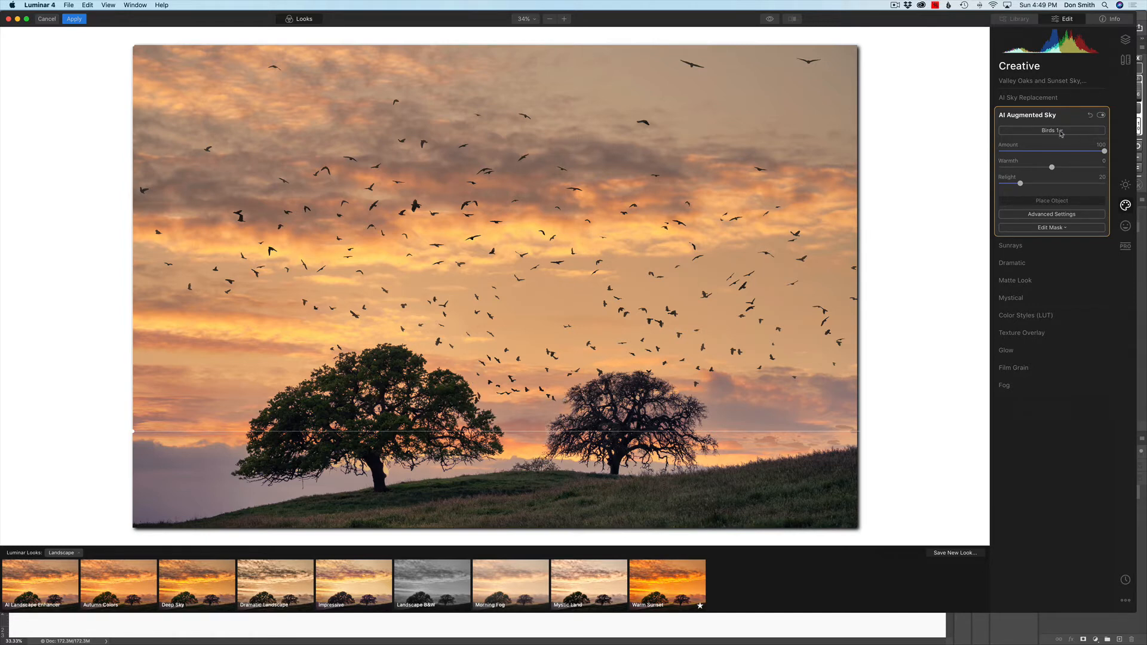
click(1051, 200)
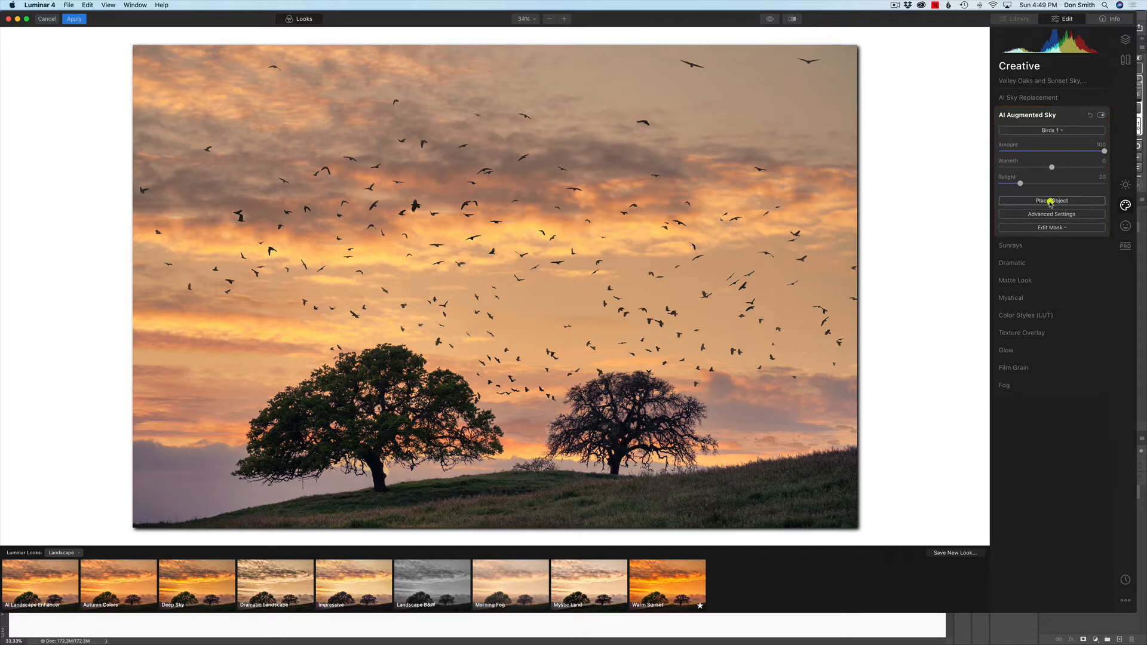
Replace the bird flock with the Giraffe 1 object and move it behind the large oak's outer edge, away from the smaller tree.
click(1062, 131)
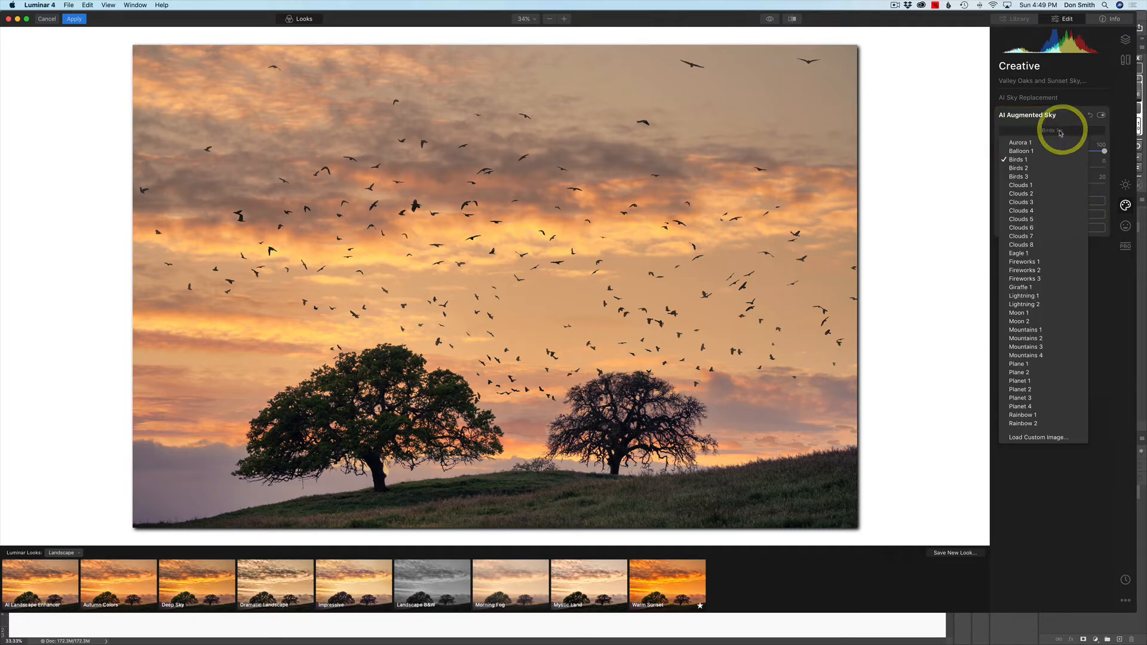
click(1022, 290)
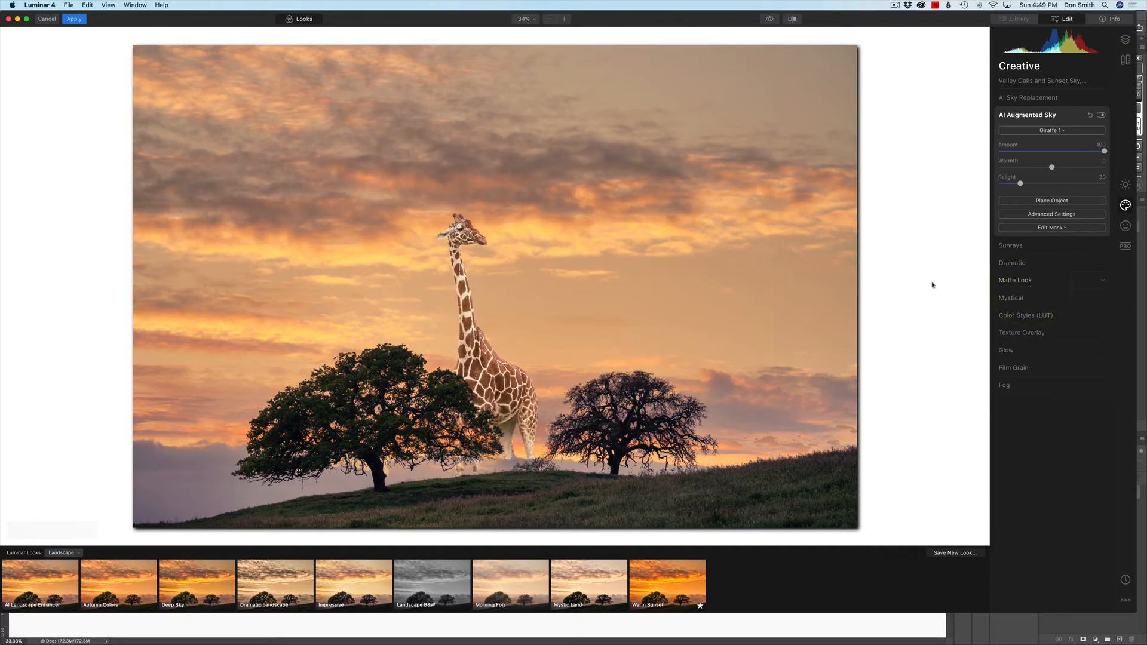
click(1051, 201)
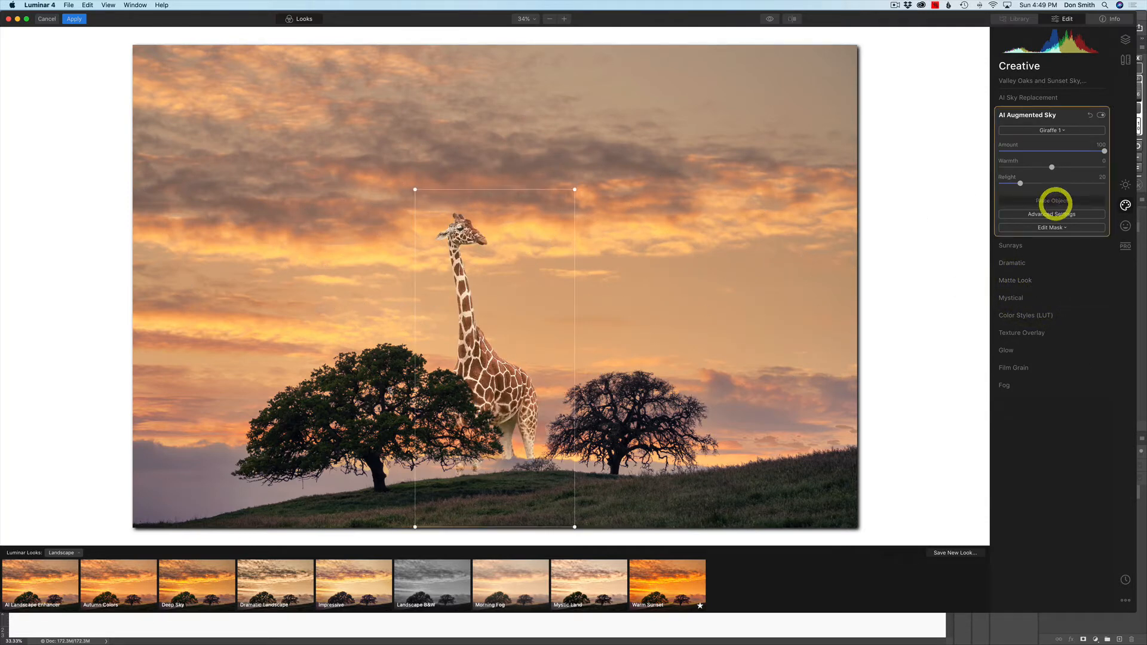
drag(498, 339, 255, 393)
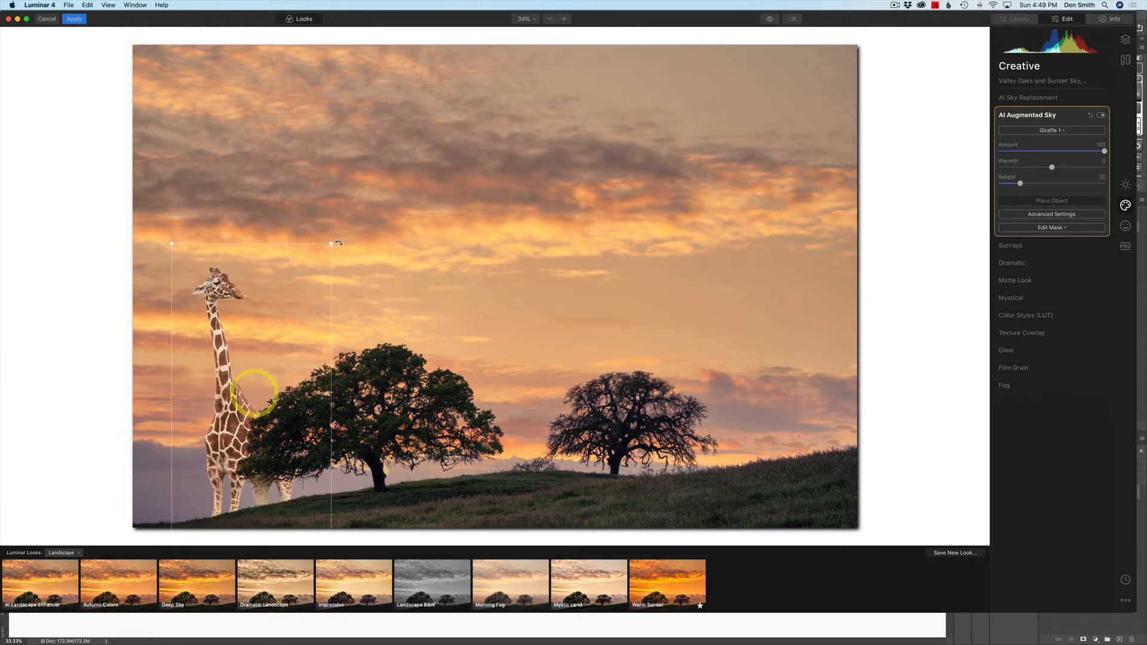
Scale the giraffe down, tilt it slightly counterclockwise and reposition it beside the large oak.
drag(331, 244, 351, 341)
drag(168, 312, 143, 348)
drag(227, 400, 253, 393)
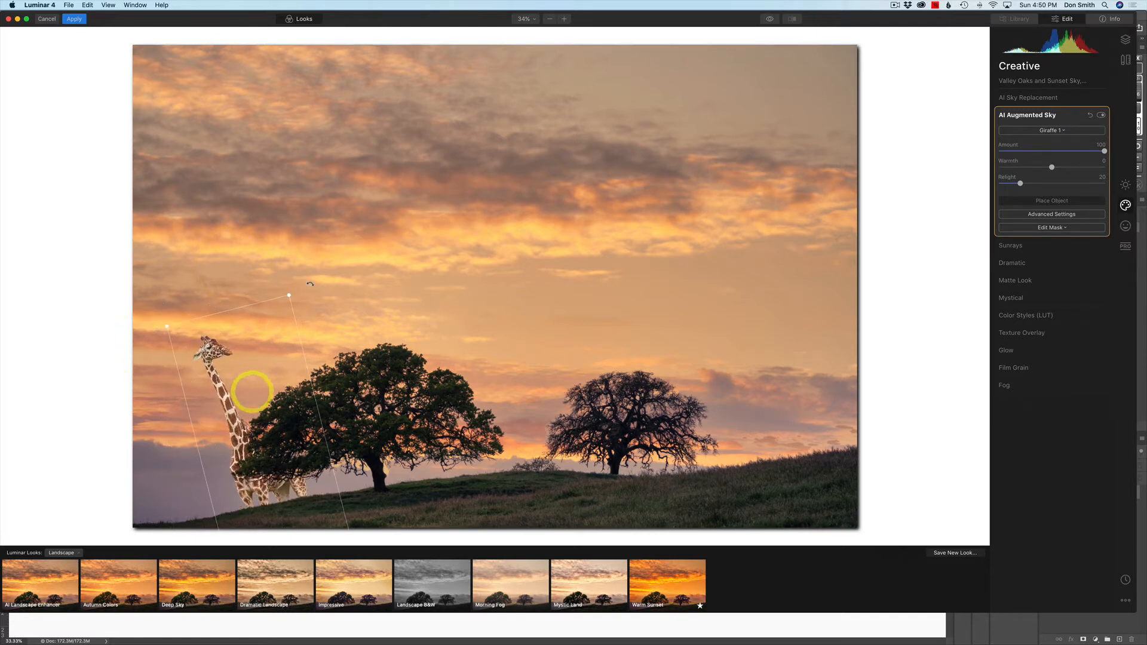
mouse_move(294, 287)
mouse_down()
mouse_move(321, 303)
mouse_move(310, 299)
mouse_up()
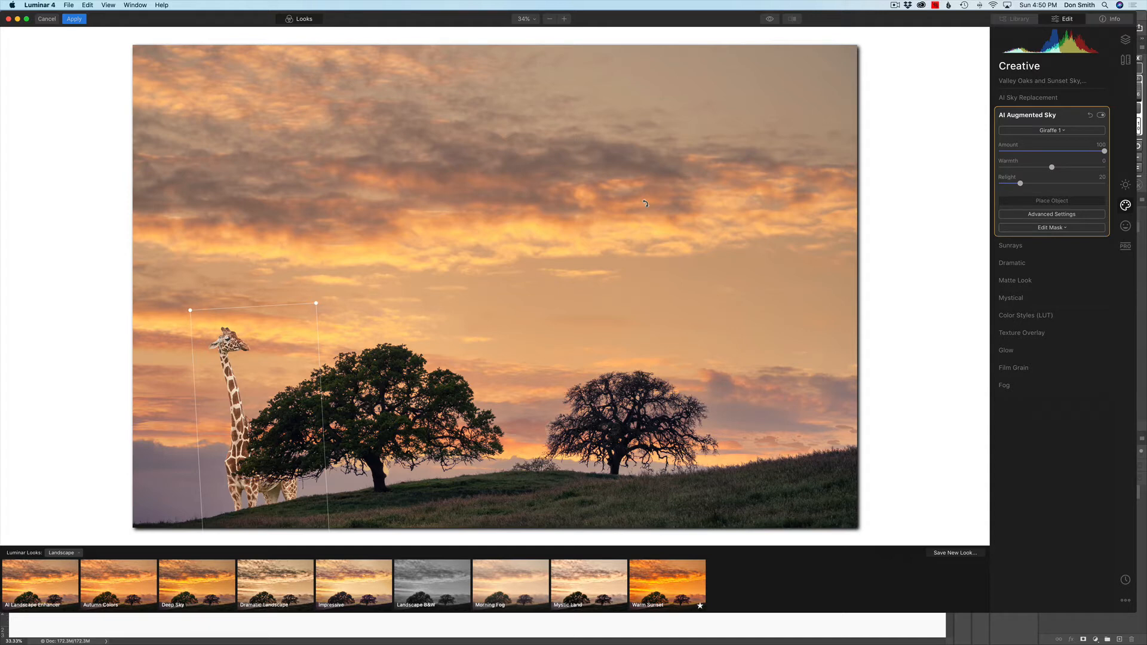
Swap the giraffe for the Fireworks 1 object.
click(1060, 131)
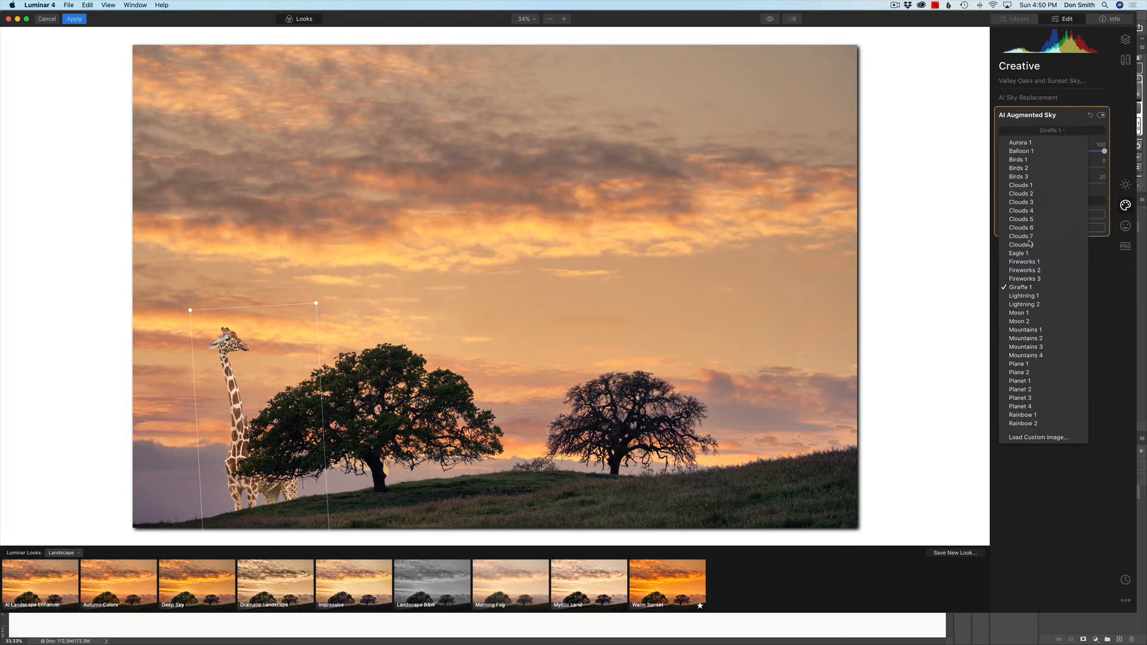
click(1024, 261)
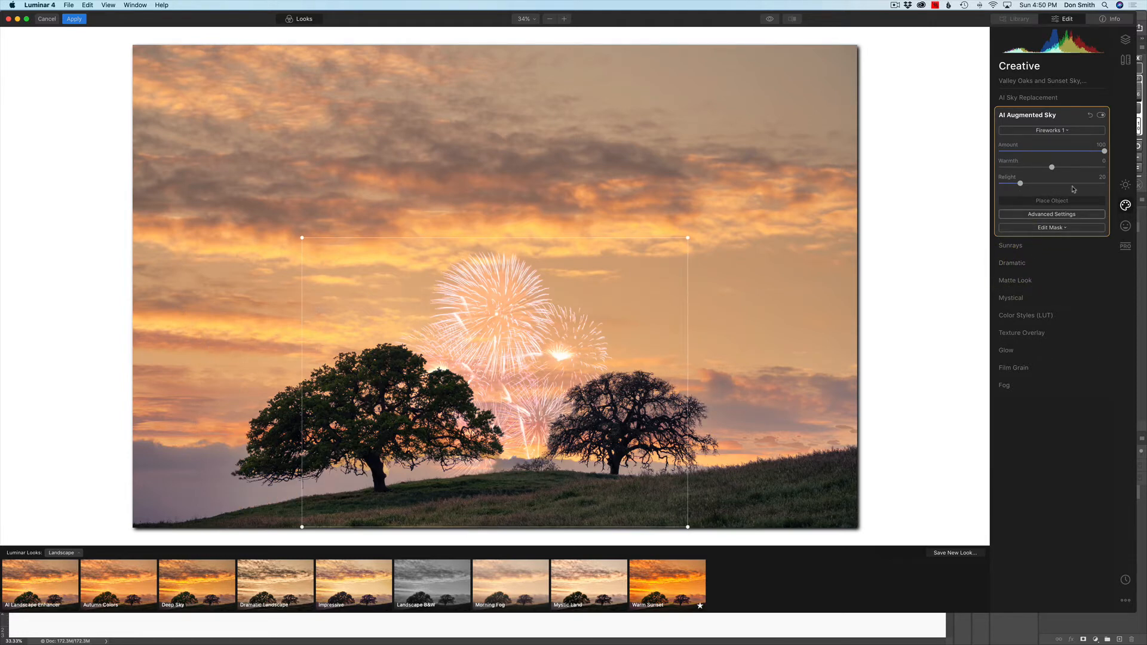
Switch the sky object back to Giraffe 1 and place it upright behind the large oak's outer edge.
click(1069, 130)
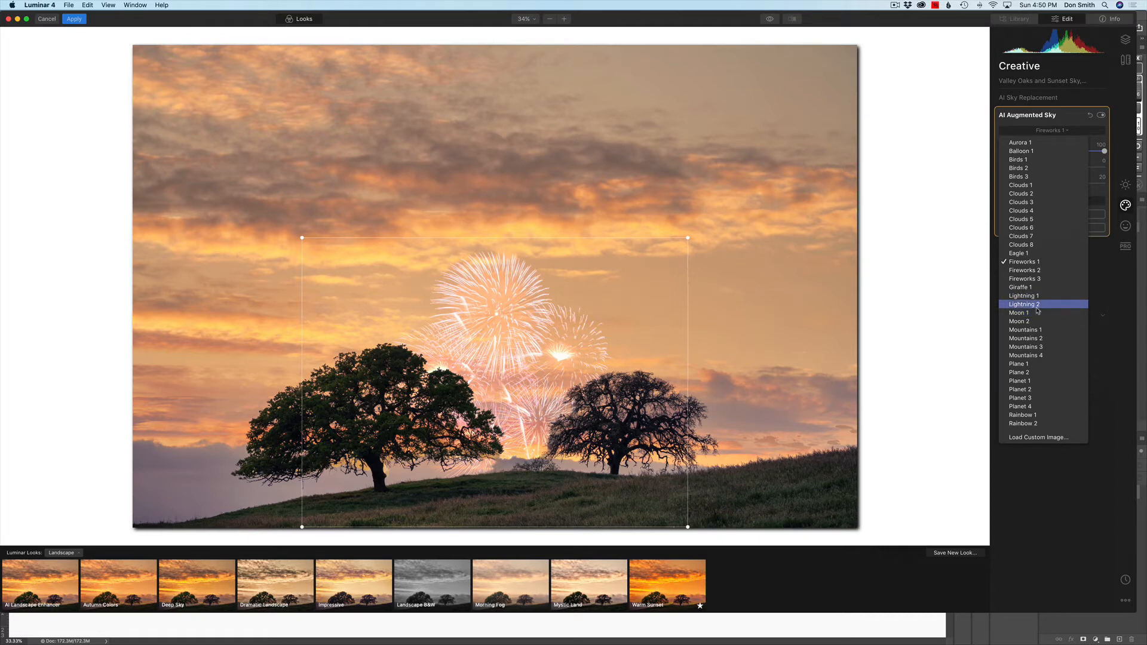
click(1025, 288)
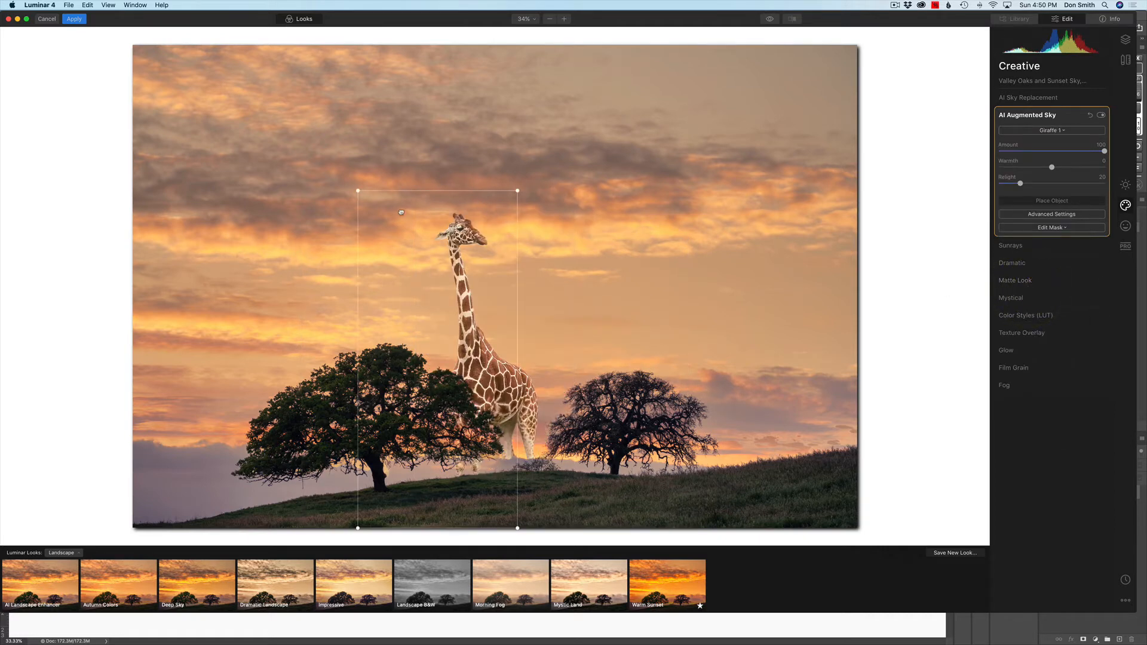
drag(402, 212, 265, 255)
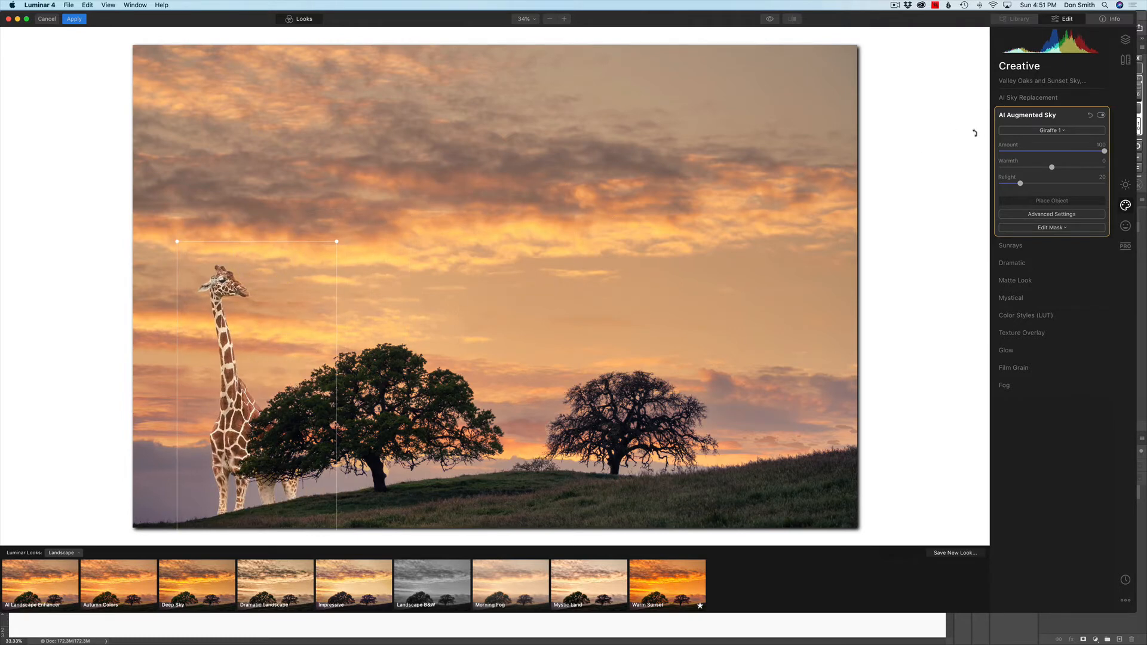
click(1059, 202)
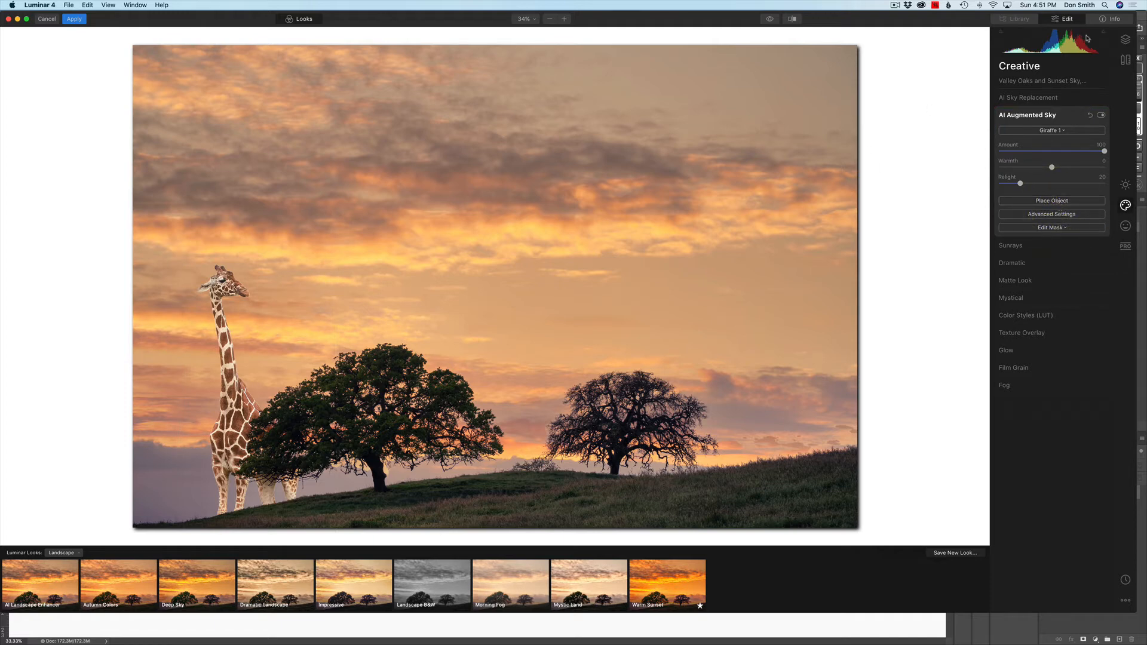
Create a new stamped layer from the image with the giraffe.
click(1125, 40)
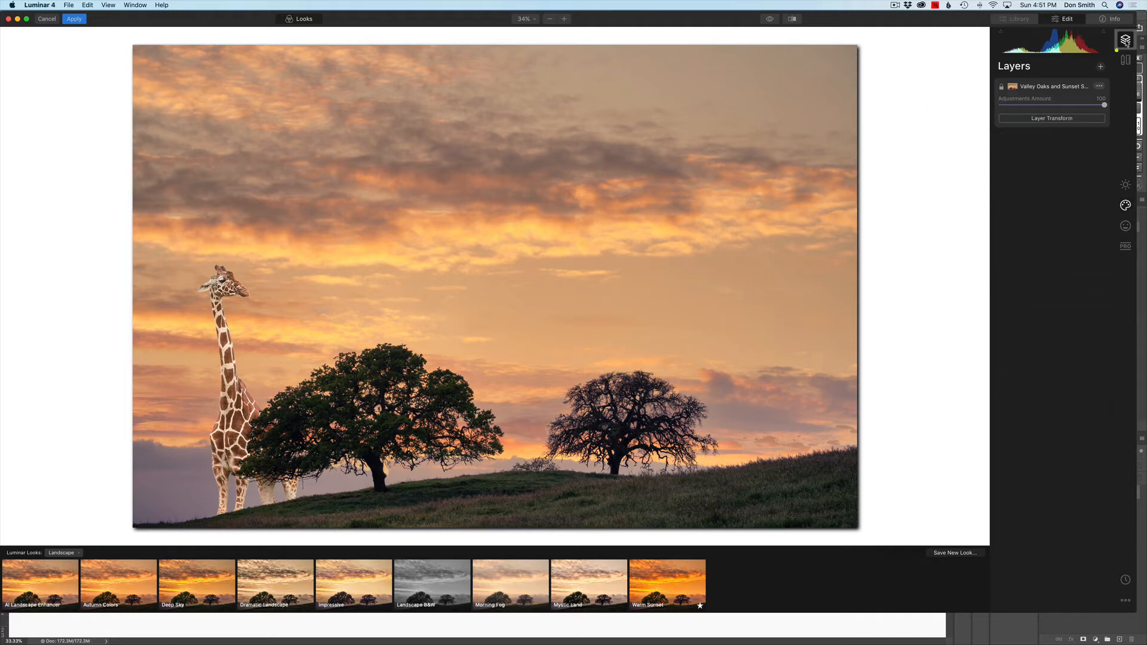
click(1101, 67)
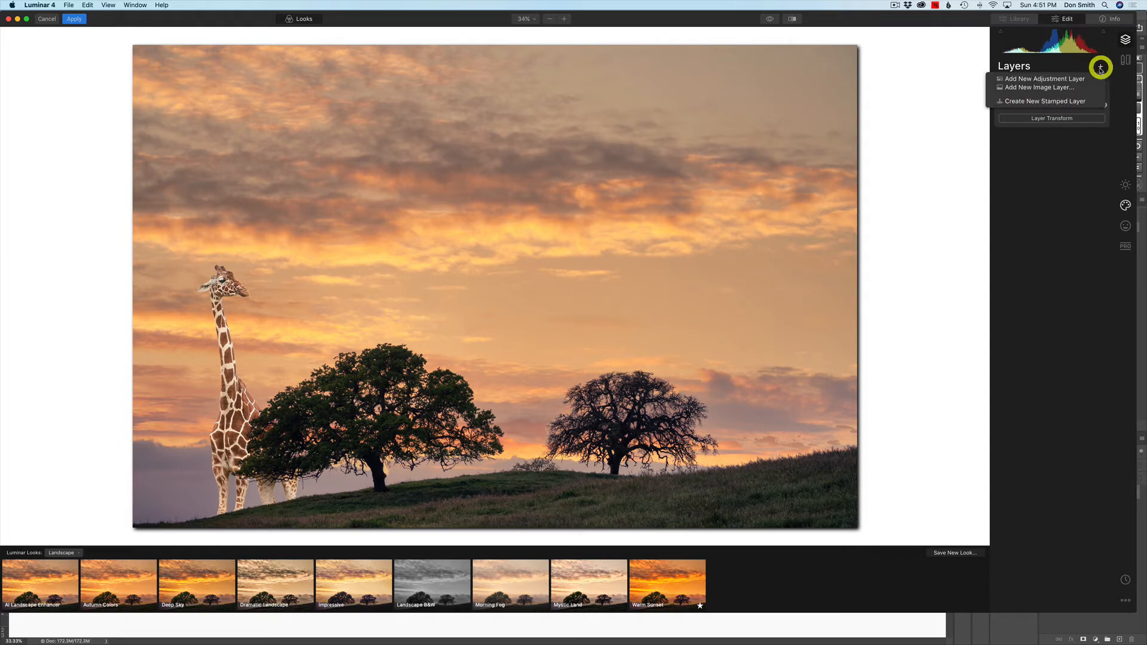
click(1033, 102)
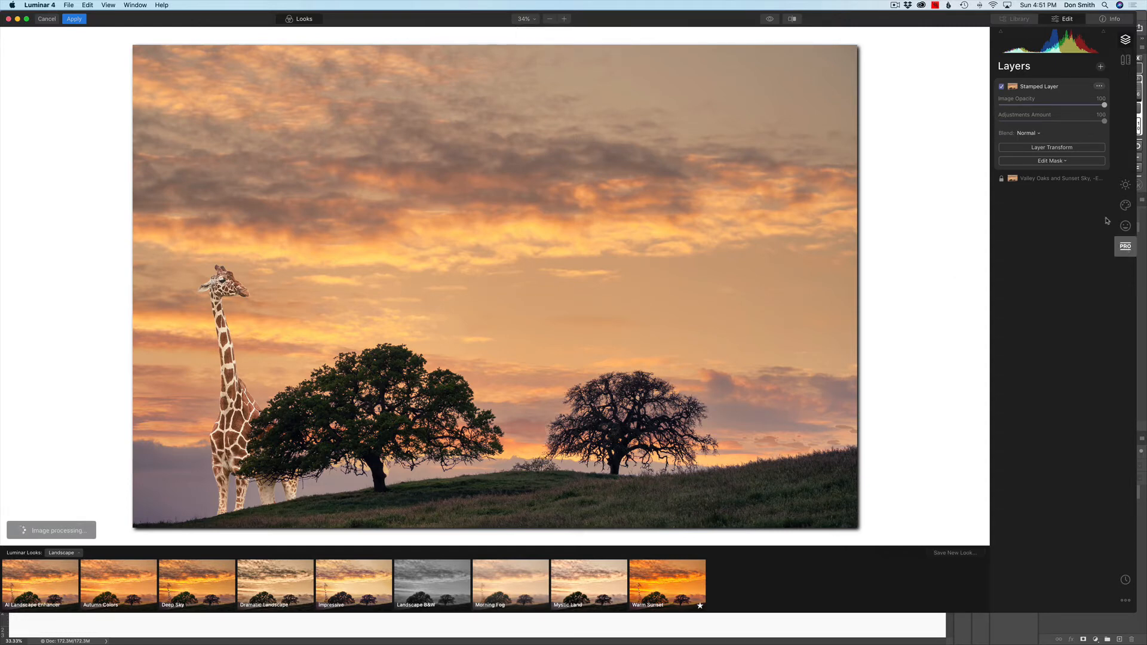
On the stamped layer, try Birds 1 in AI Augmented Sky and replace it with Birds 2.
click(1125, 205)
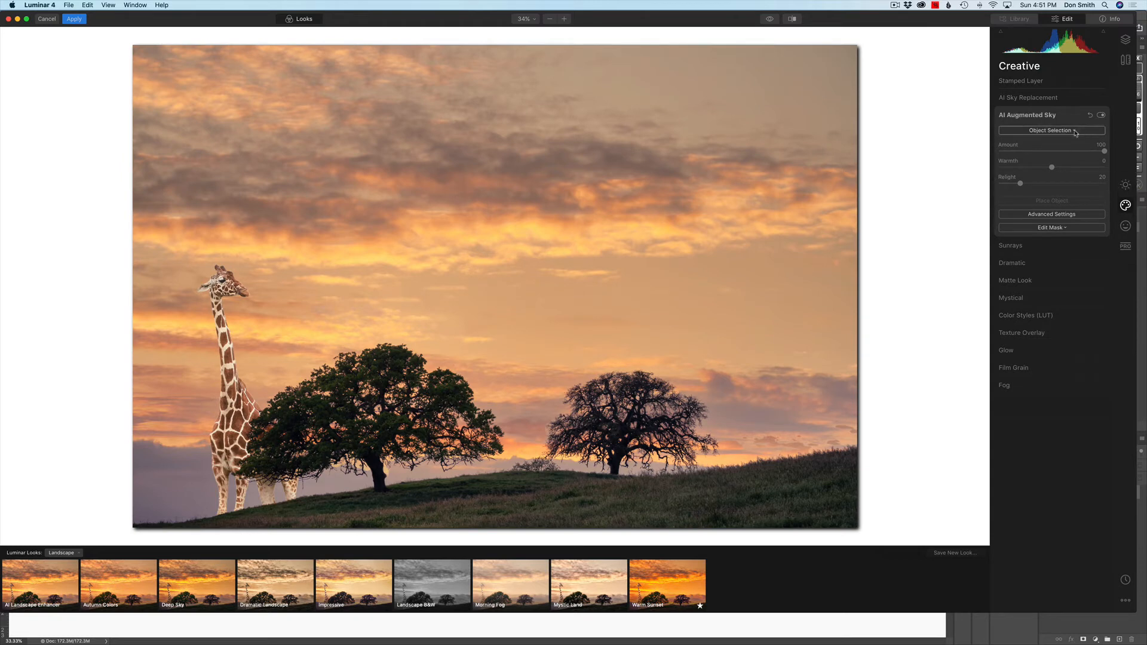
click(1074, 130)
click(1045, 166)
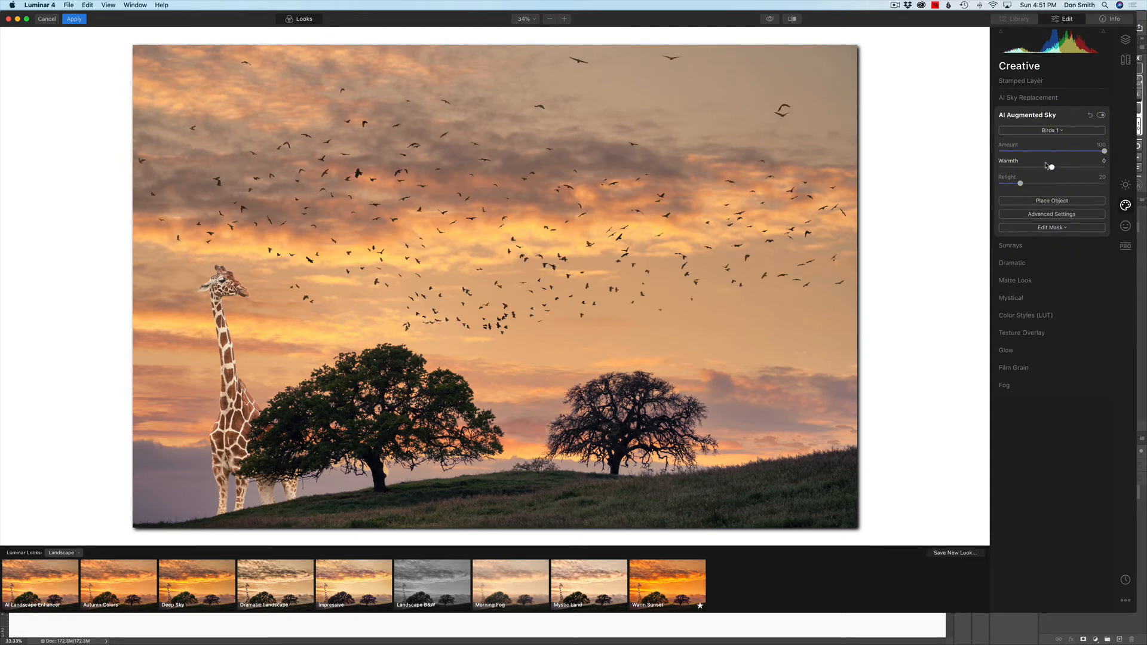
click(1061, 131)
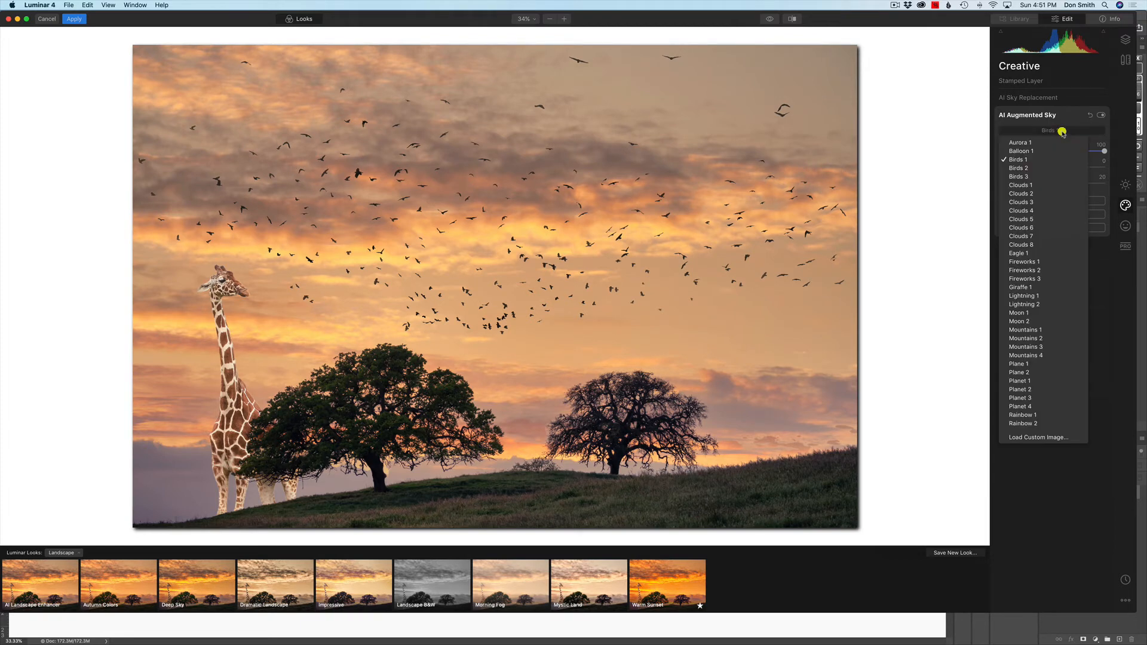
click(1049, 169)
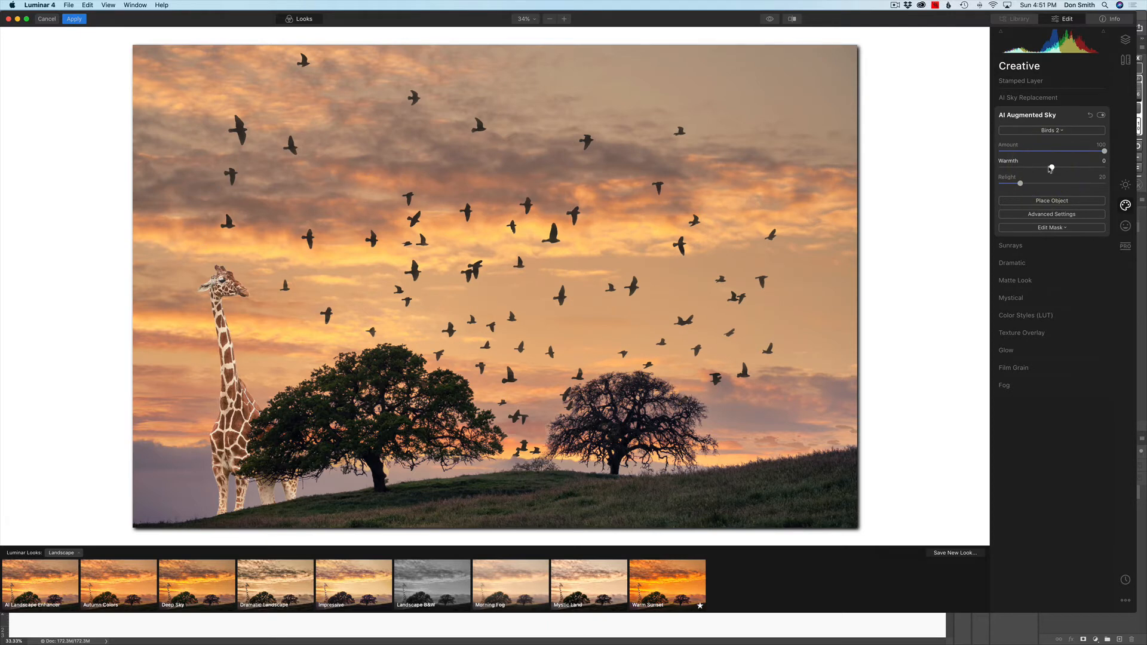
Shrink the Birds 2 flock, move it away from the giraffe and rotate it slightly clockwise.
click(1060, 202)
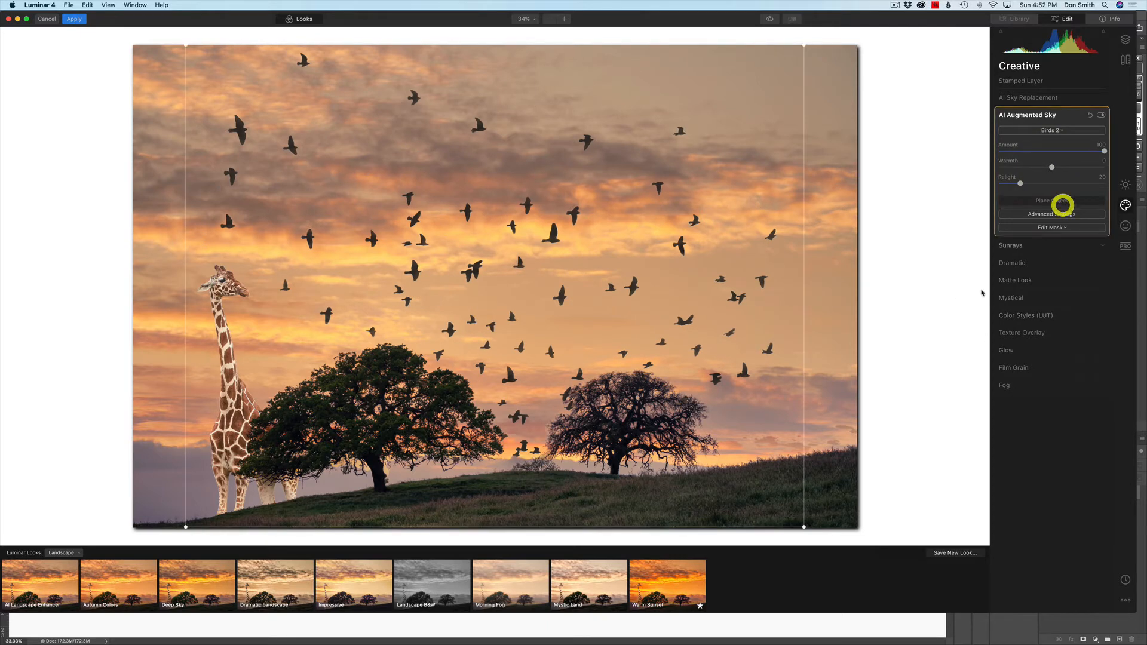
drag(804, 527, 797, 336)
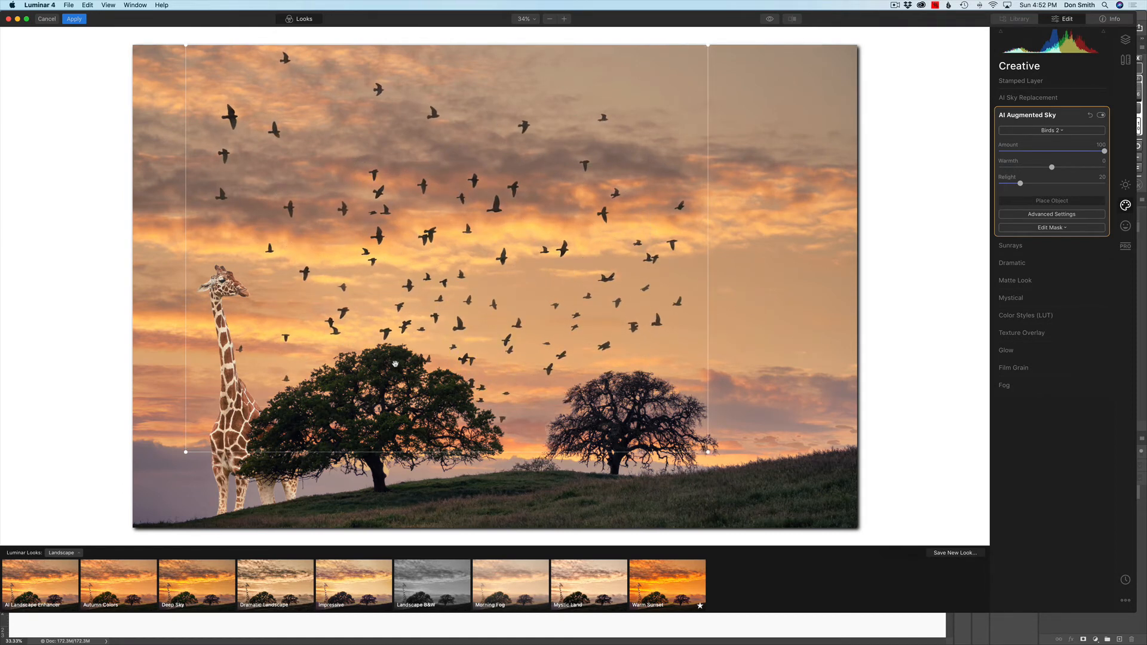
drag(565, 272, 674, 297)
drag(825, 70, 845, 120)
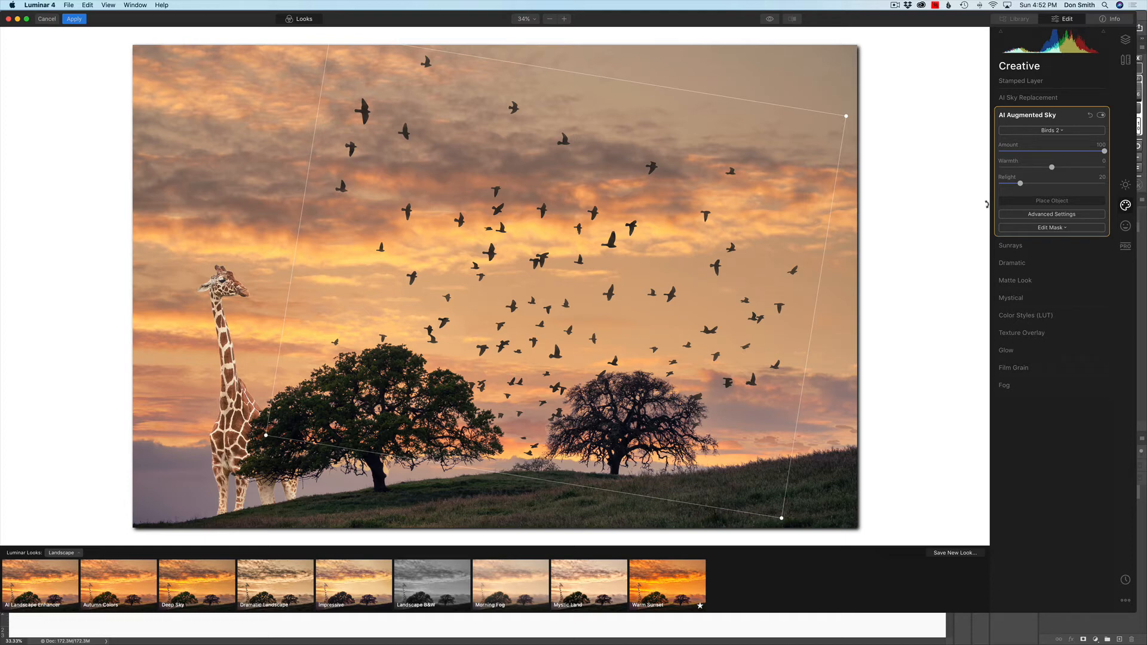
click(1015, 202)
In the advanced settings for the birds, set Mask Refinement to 65 and keep Defocus at 0.
click(1031, 215)
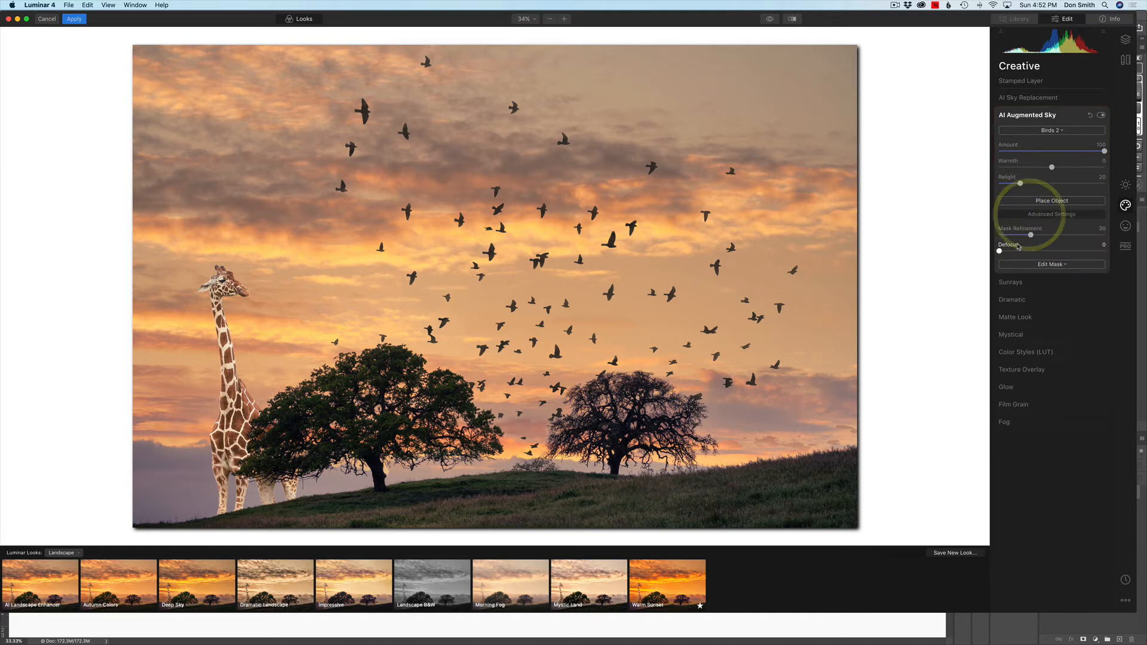
drag(1032, 237, 1069, 239)
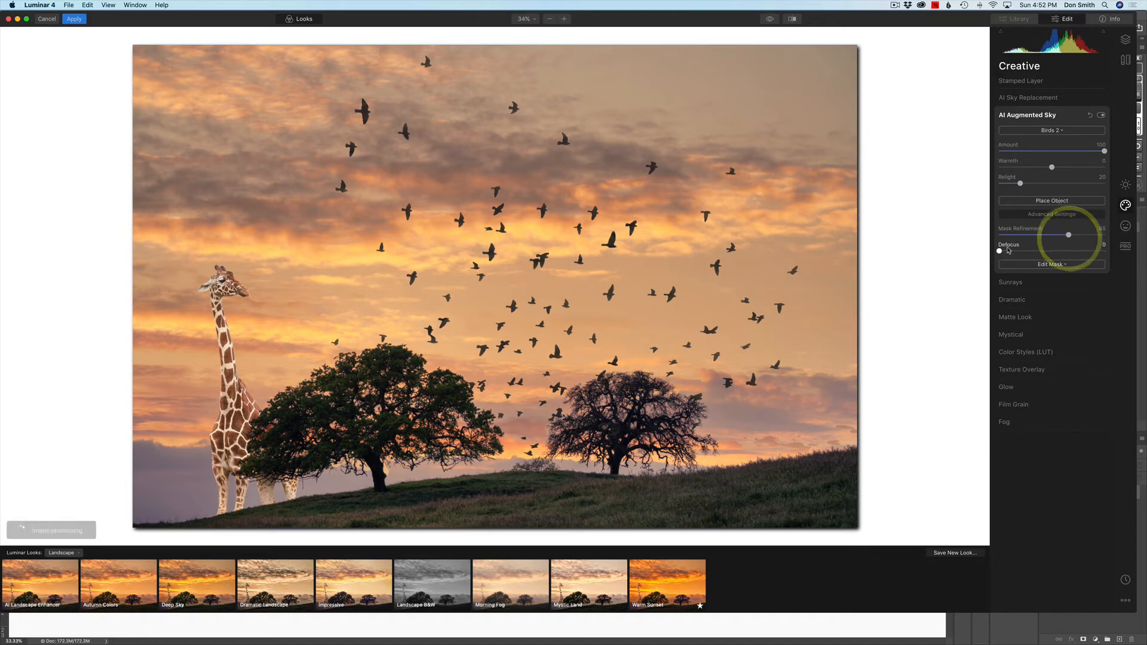
mouse_move(998, 251)
mouse_down()
mouse_move(1045, 252)
mouse_move(992, 252)
mouse_up()
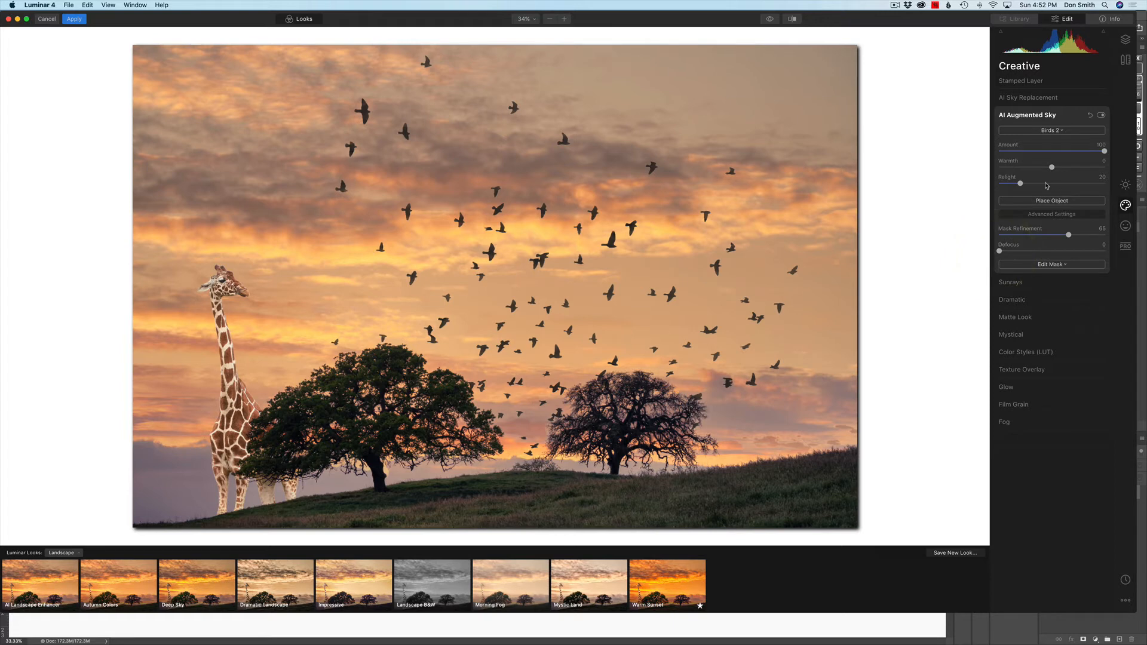
Set the augmented sky's Relight to 0 and Warmth to 2.
drag(1019, 184, 981, 193)
mouse_move(976, 194)
mouse_down()
mouse_move(1048, 198)
mouse_move(985, 200)
mouse_up()
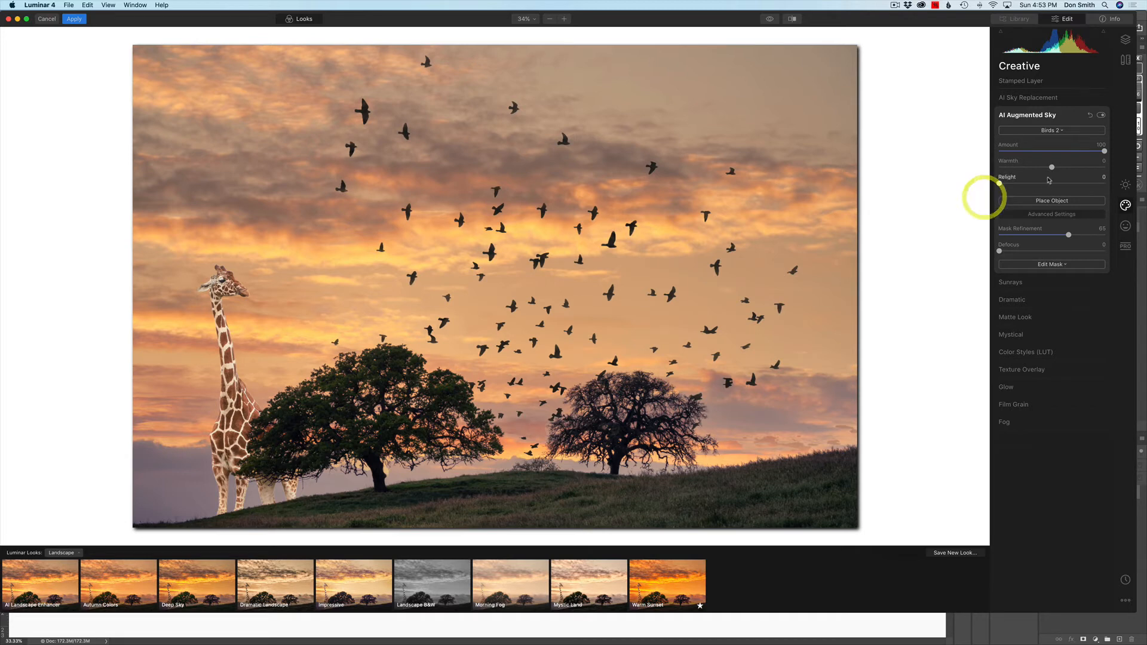
mouse_move(1051, 167)
mouse_down()
mouse_move(1081, 170)
mouse_move(1040, 172)
mouse_move(1053, 172)
mouse_up()
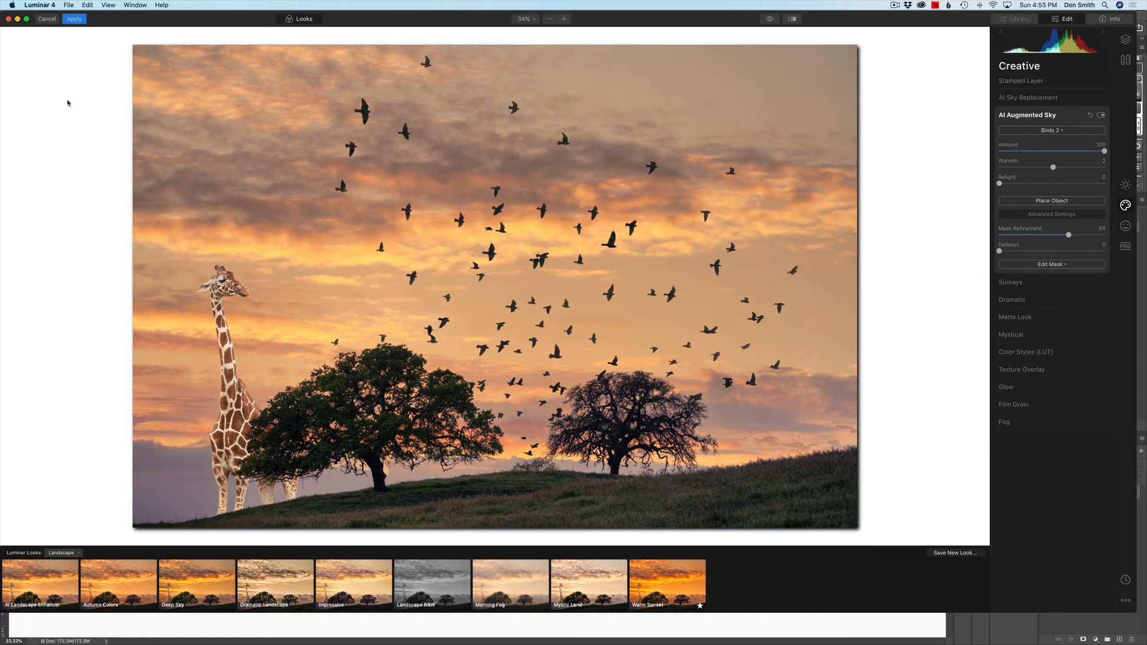
Cancel all giraffe and bird changes and quit the Luminar 4 plugin.
click(44, 20)
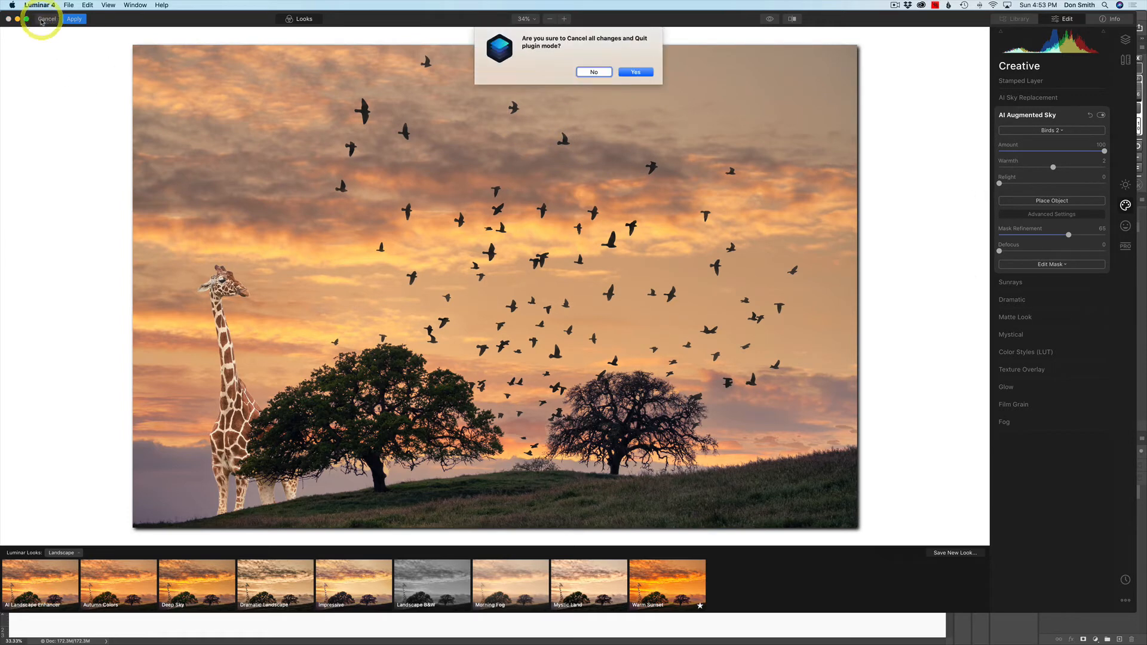
click(635, 72)
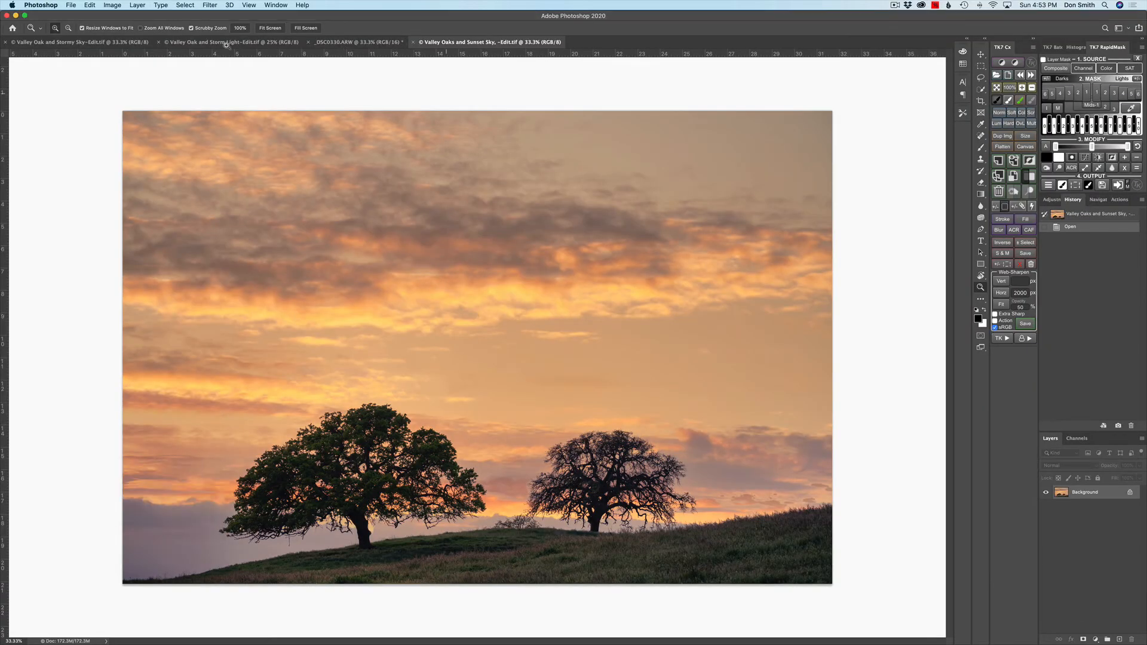
Switch to the Valley Oak and Storm Light image and open it in the Luminar 4 filter.
click(226, 44)
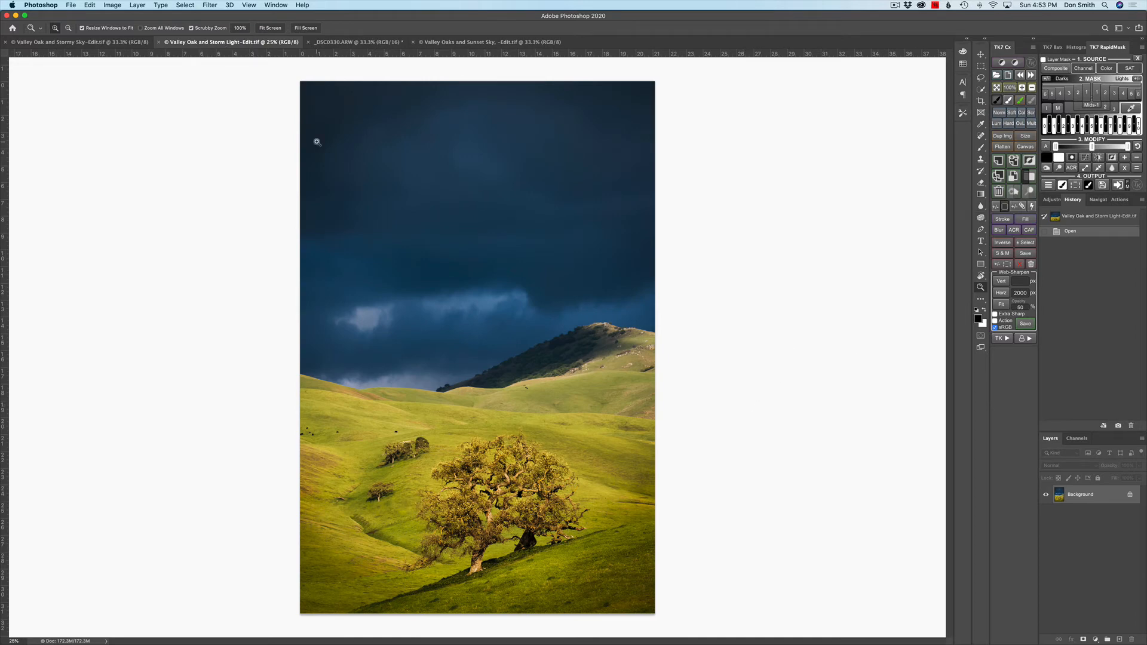
click(210, 5)
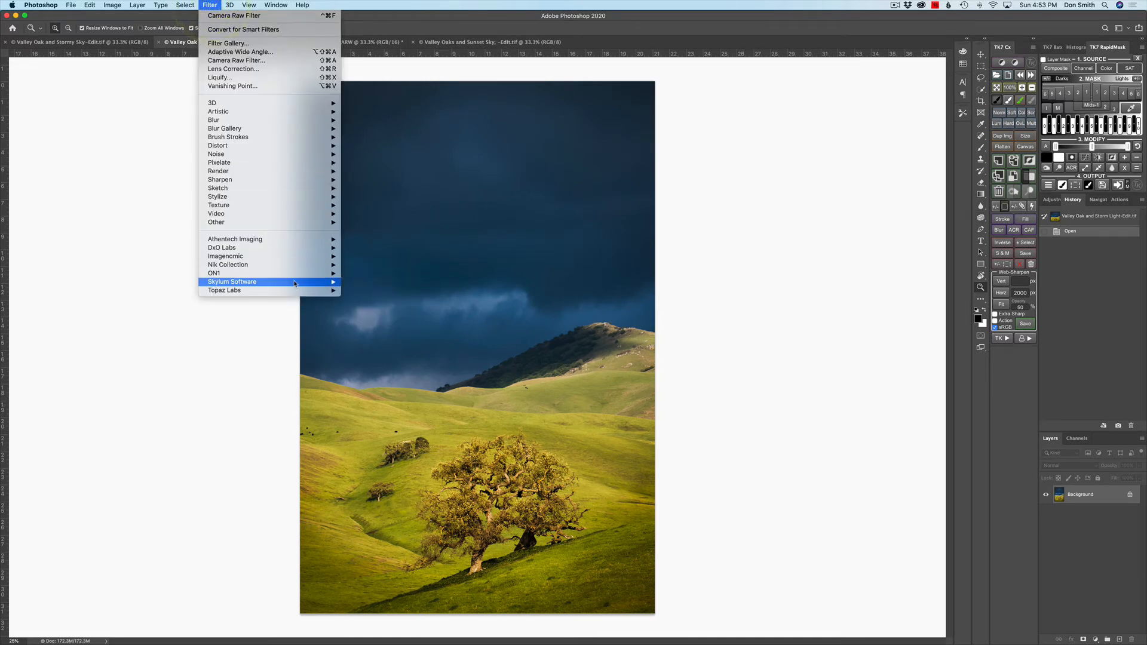
mouse_move(295, 283)
click(394, 284)
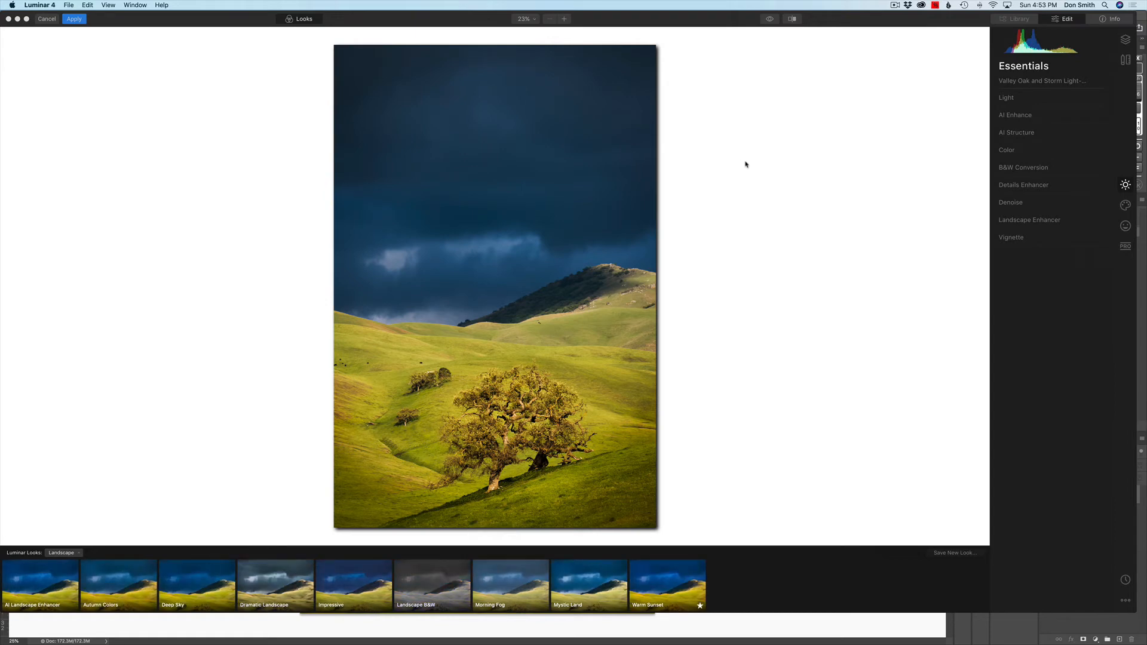
Add the Lightning 1 object to the storm sky with AI Augmented Sky.
click(1124, 205)
click(1126, 205)
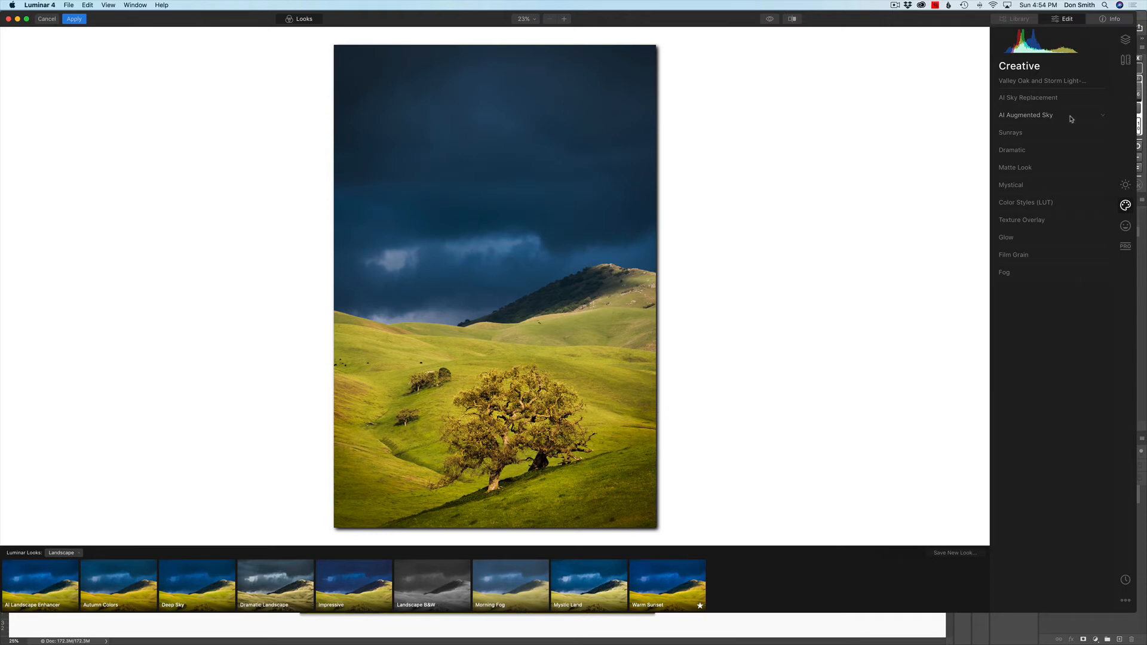
click(1102, 115)
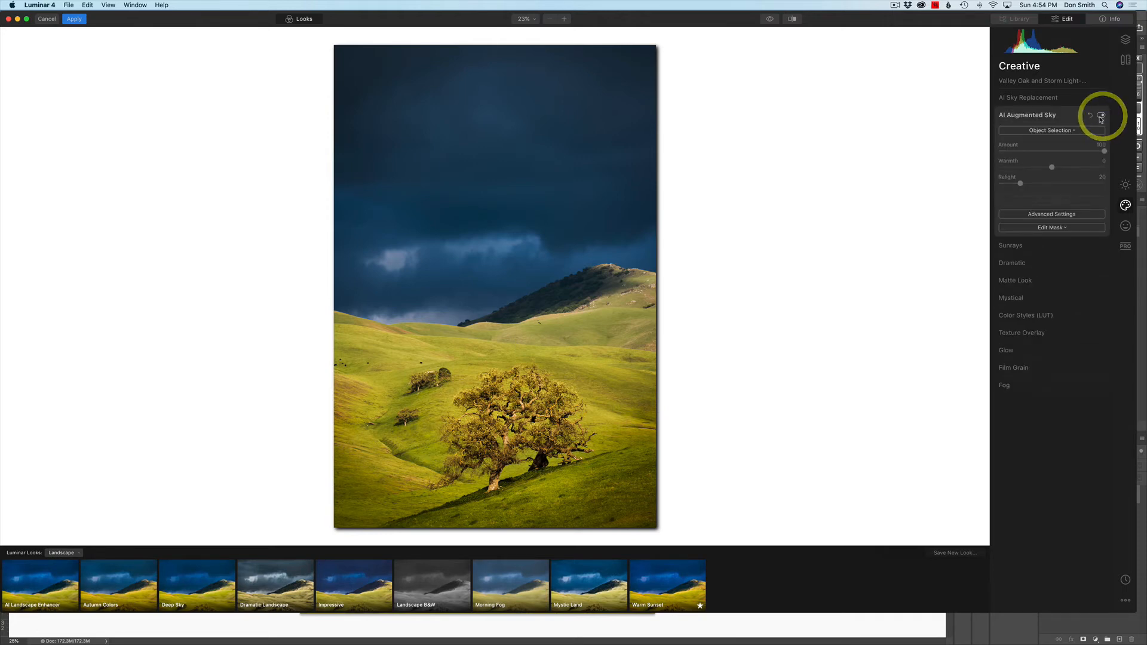
click(1062, 132)
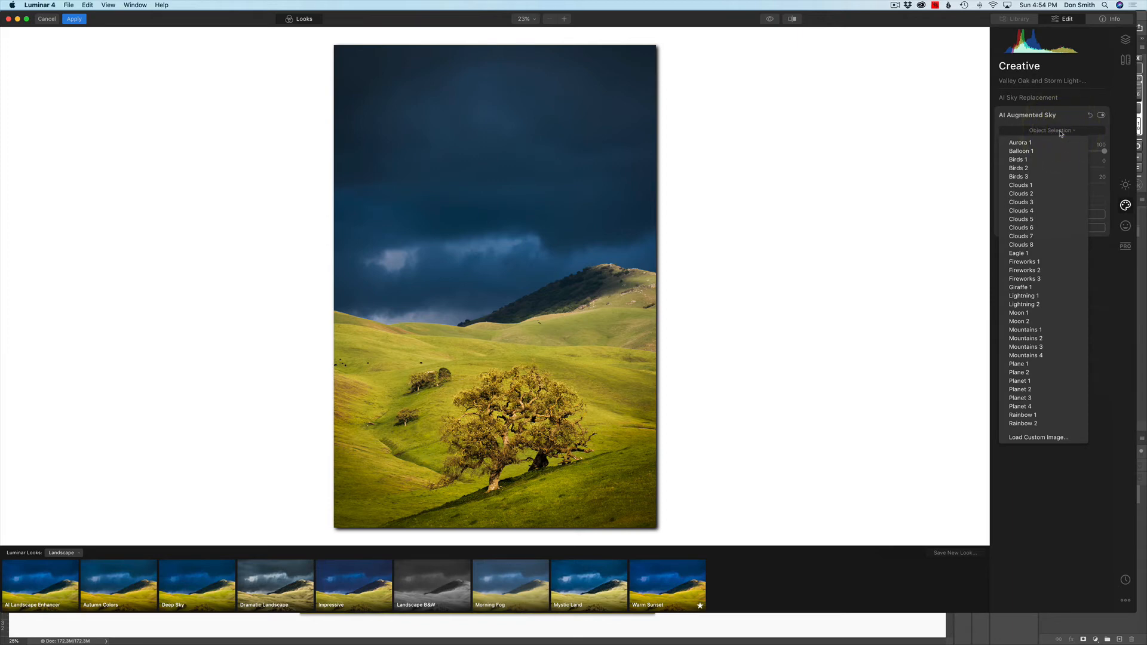
click(1022, 297)
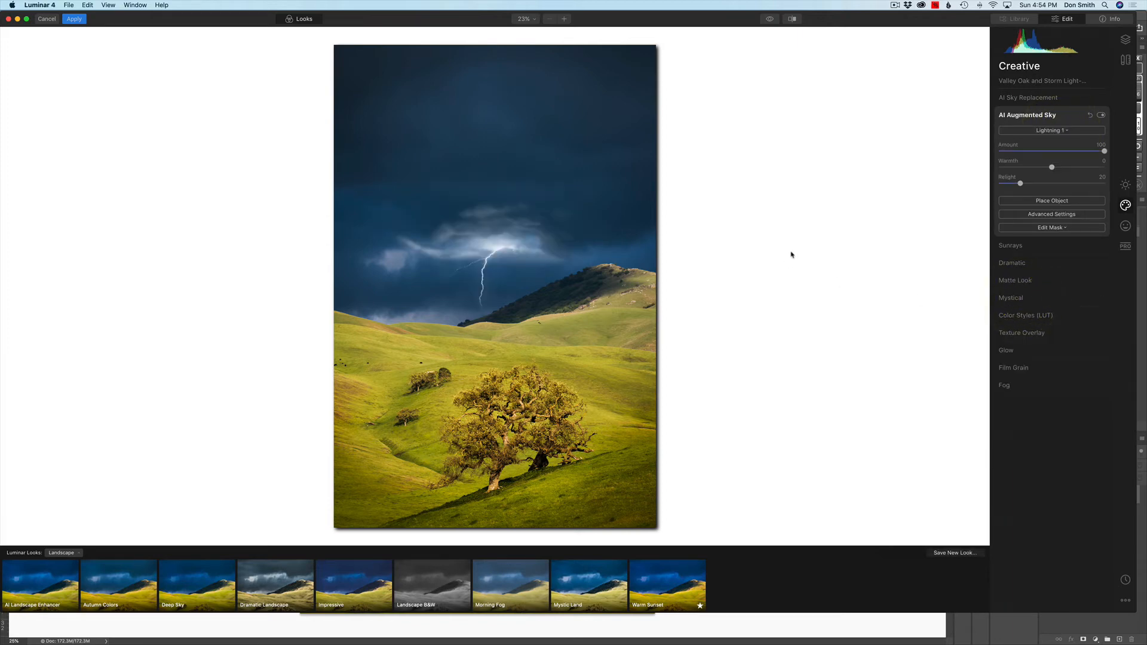
Try enlarging the Lightning 1 object and moving it around the sky above the hills.
click(1039, 201)
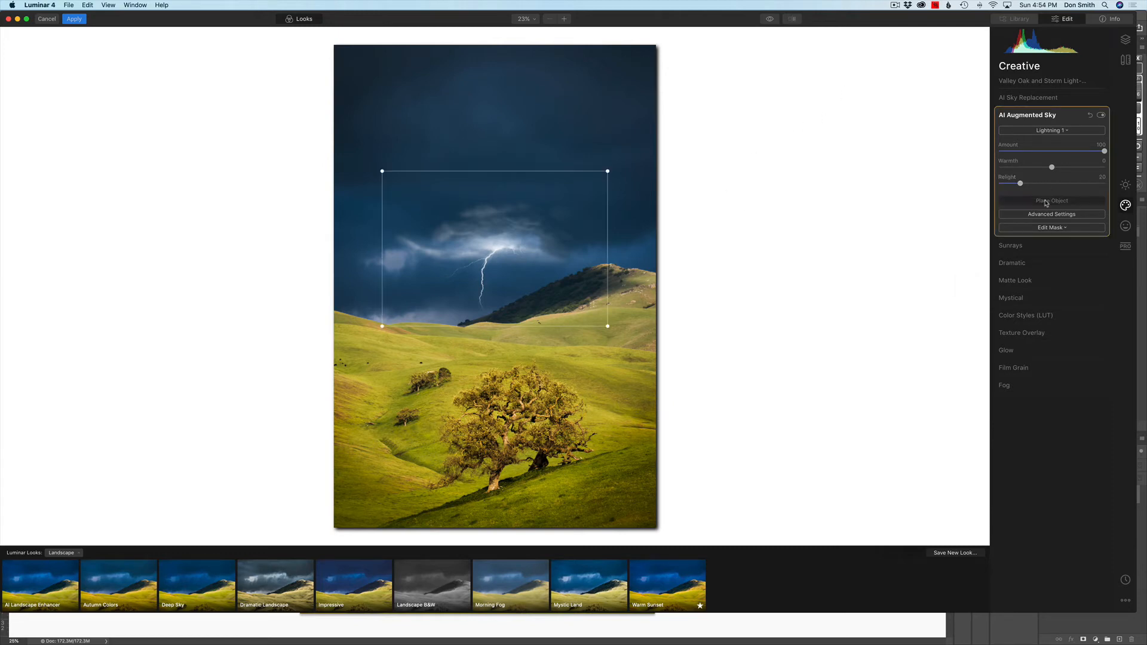
drag(607, 171, 677, 148)
drag(560, 191, 574, 212)
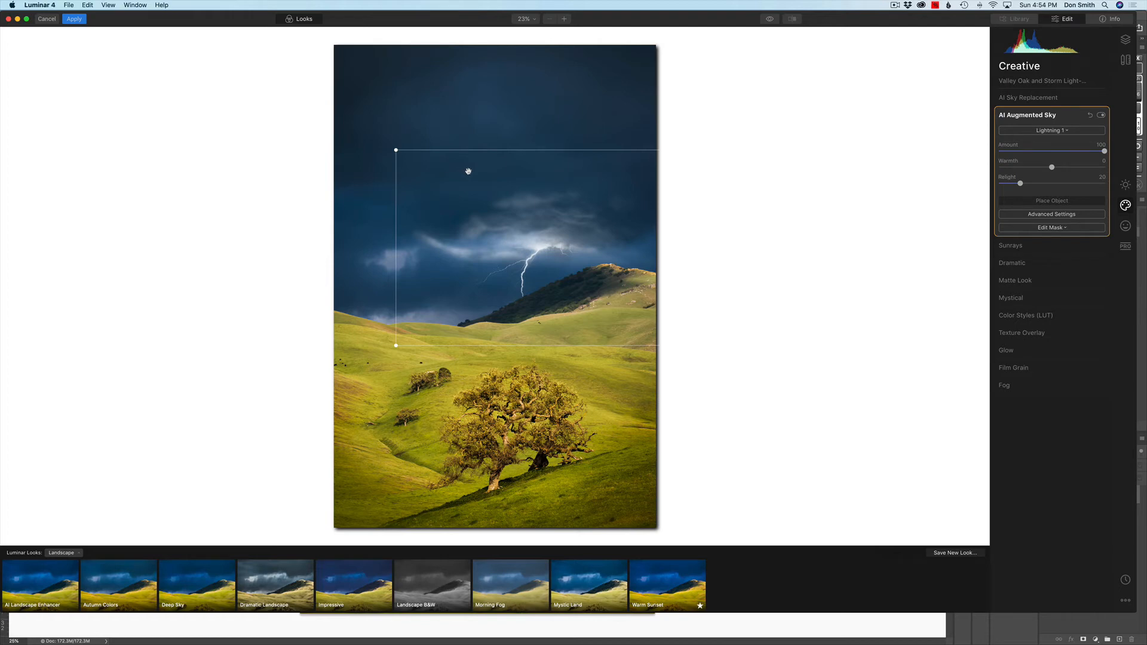
drag(468, 171, 430, 164)
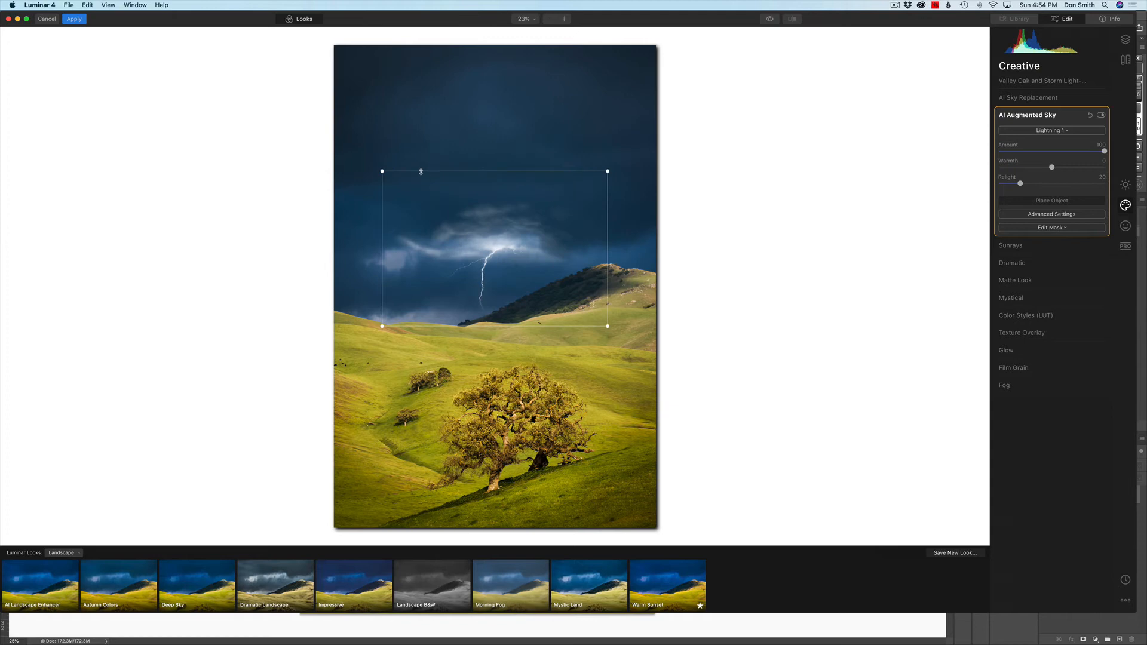
Change the sky object to Lightning 2, enlarge it and move its main bolts to the middle of the sky.
click(1036, 130)
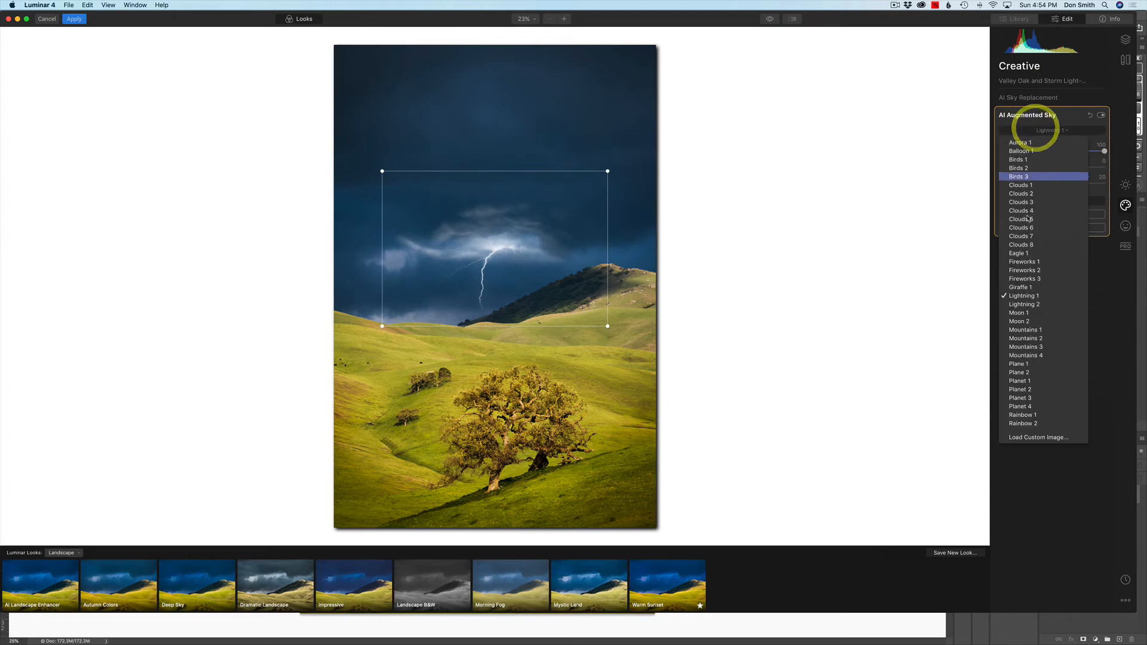
click(1022, 304)
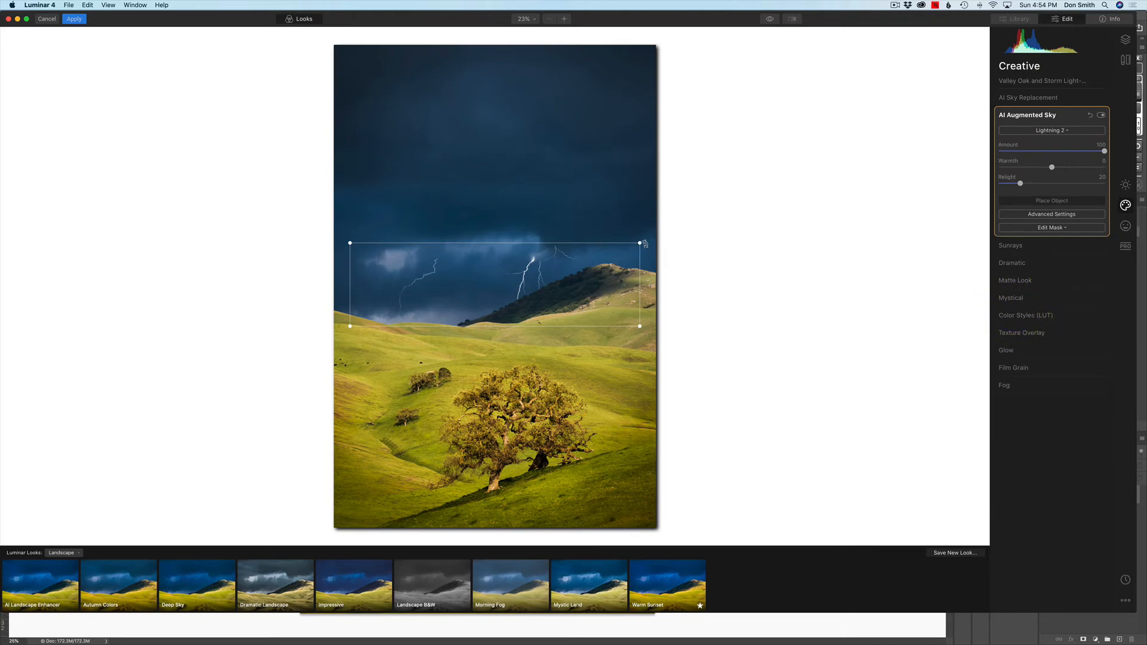
drag(640, 243, 831, 47)
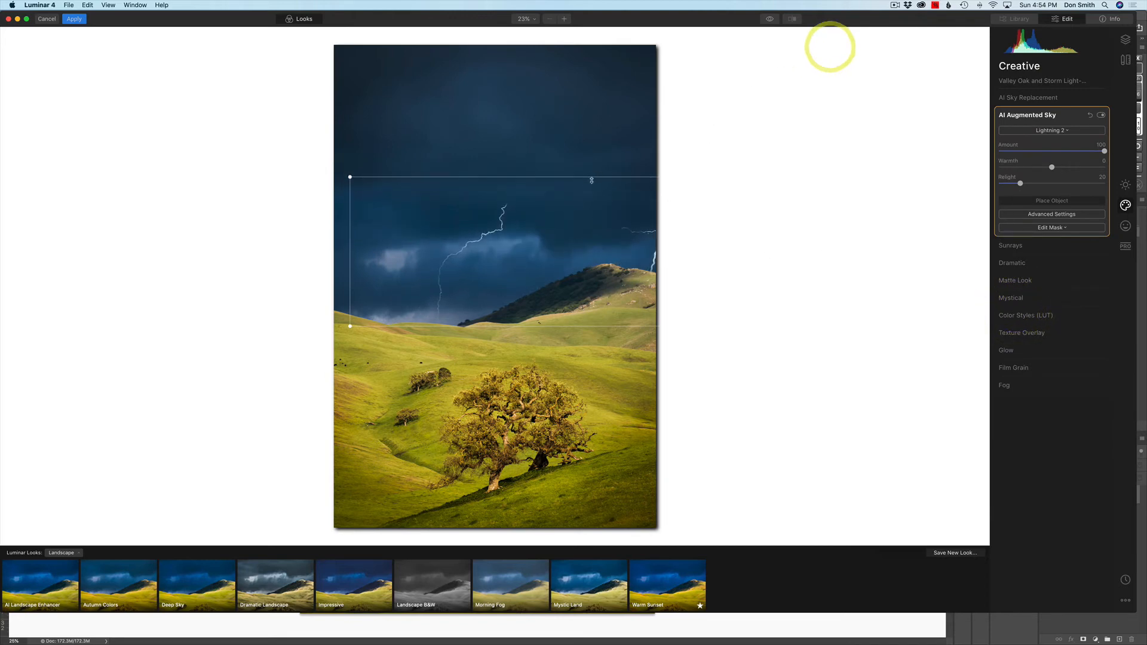
drag(499, 220, 370, 246)
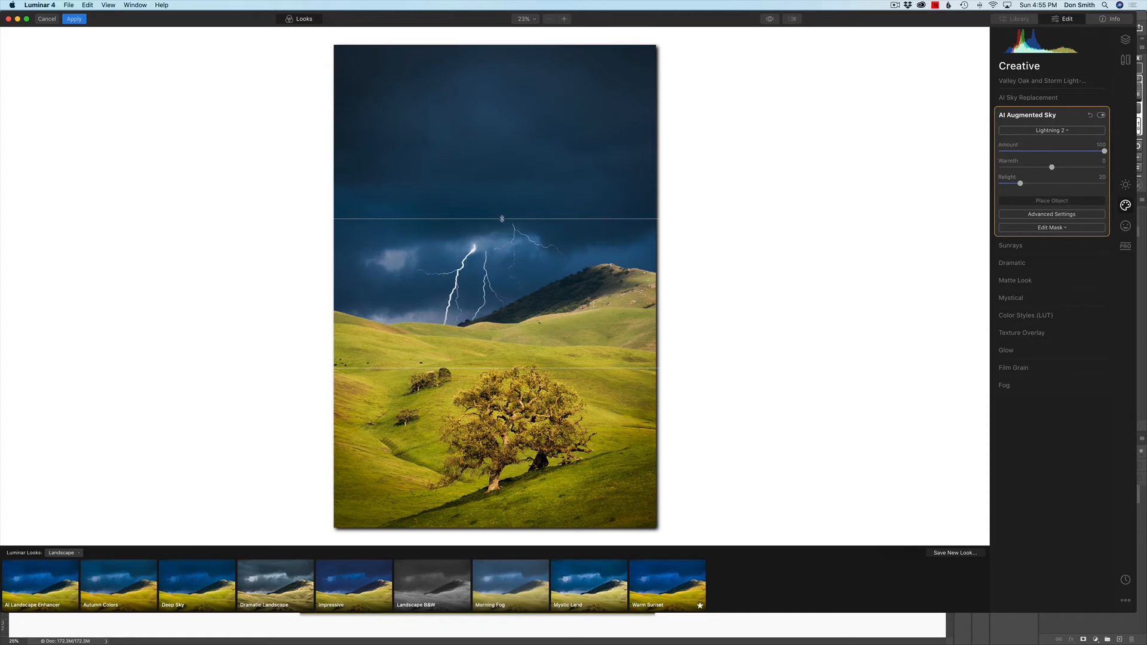
Enlarge the Lightning 2 bolts further, position them so they strike behind the green hills beside the mountain, and finish placing the object.
drag(502, 219, 613, 123)
click(601, 120)
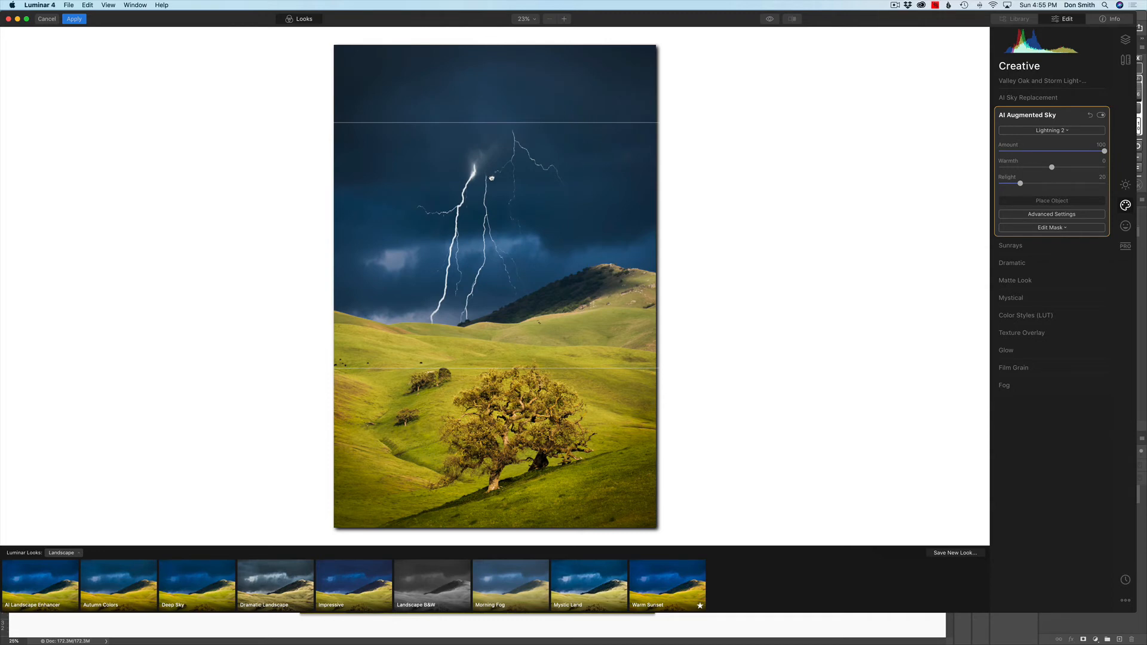
drag(446, 191, 443, 195)
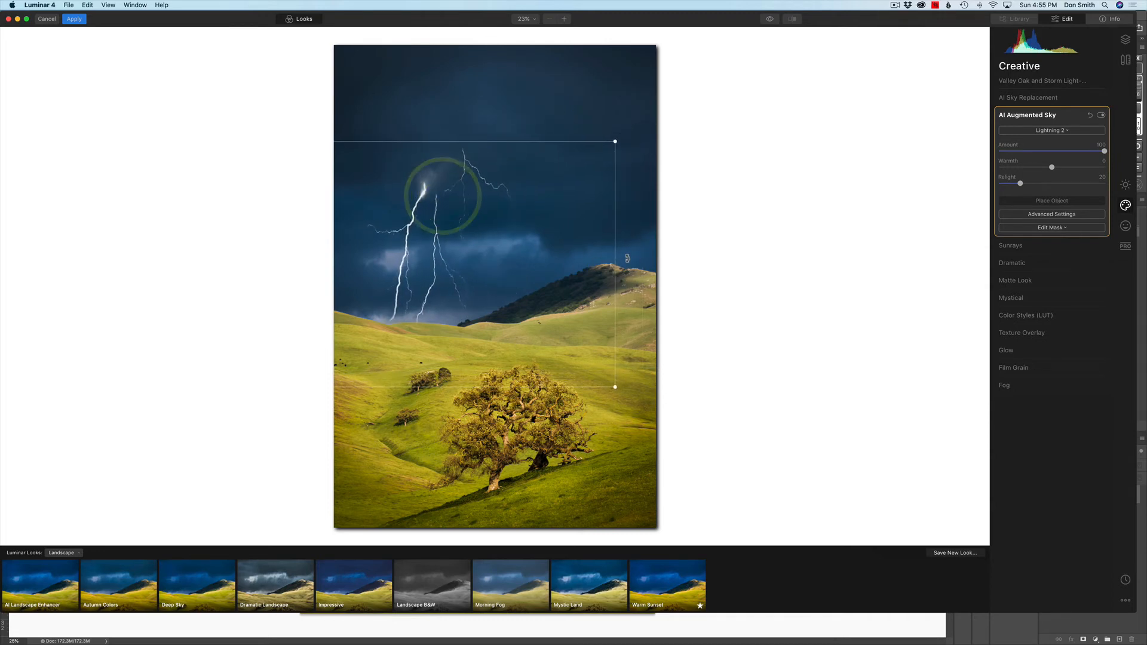
drag(634, 265, 657, 267)
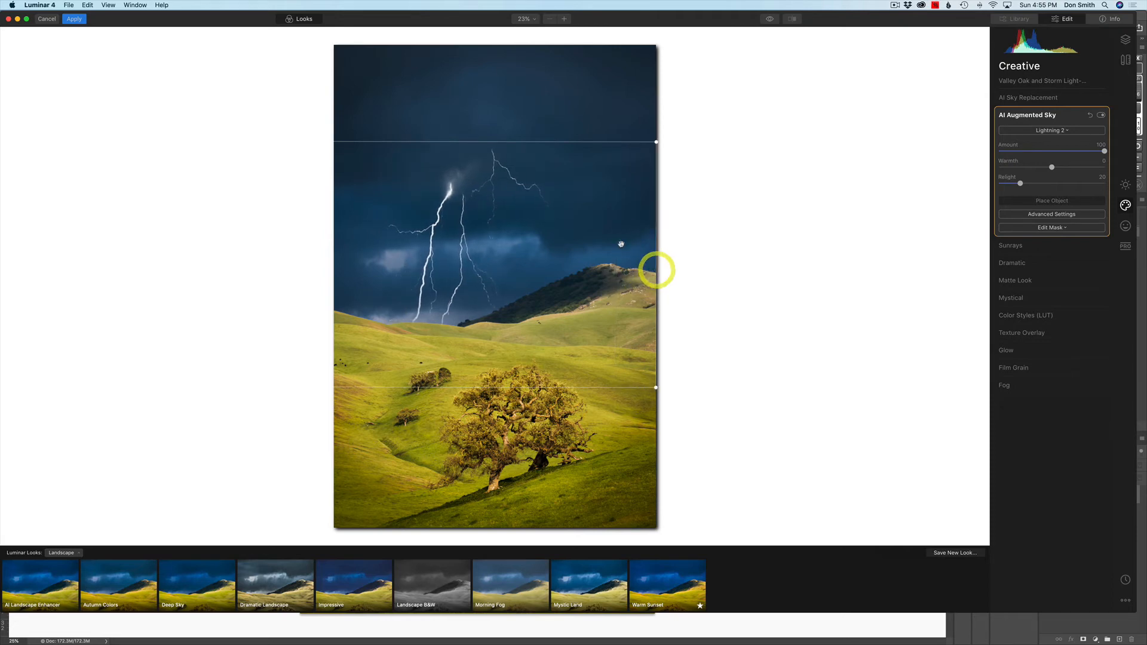
drag(660, 130, 637, 142)
click(635, 141)
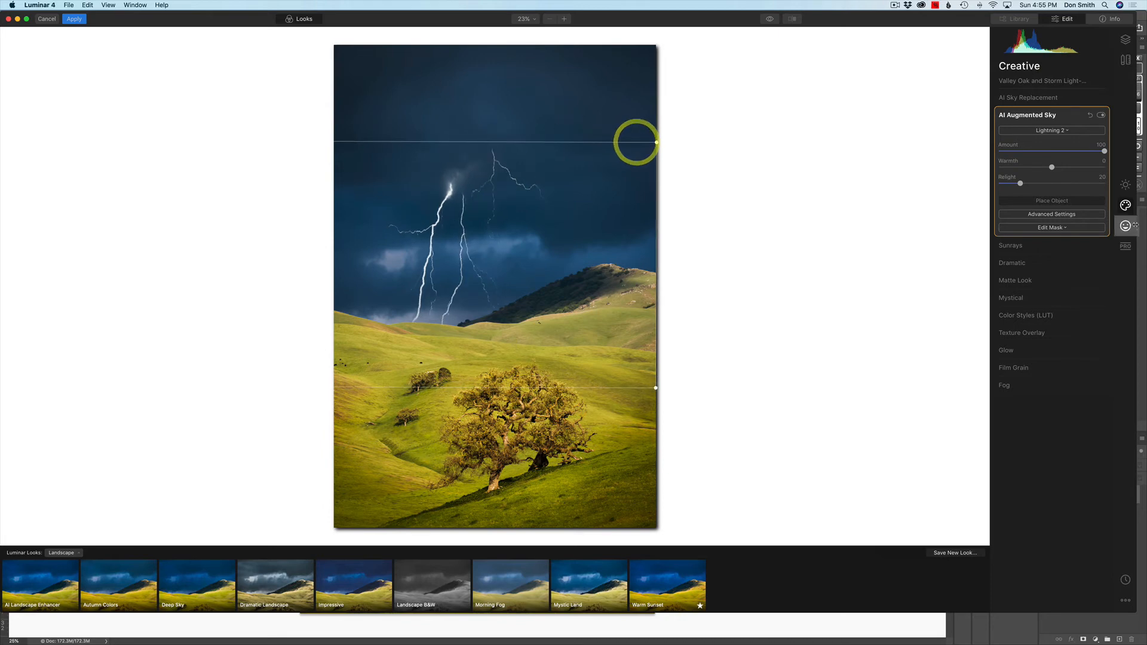
click(1091, 201)
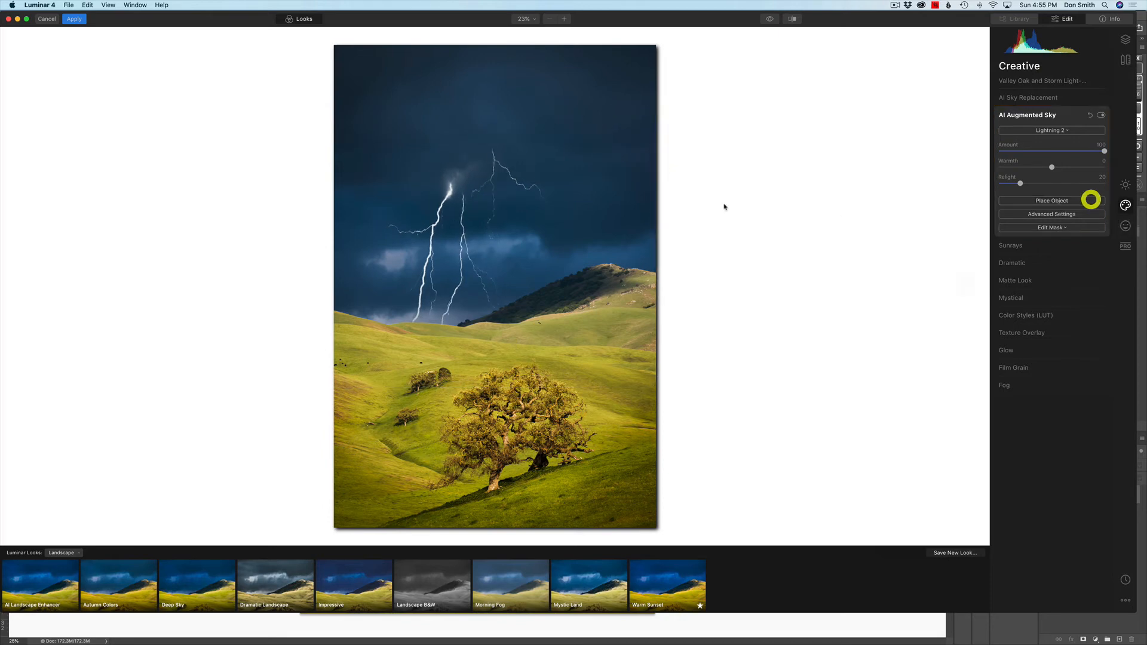
Cancel all lightning changes, then open the Valley Oak and Stormy Sky image in the Luminar 4 filter.
click(40, 19)
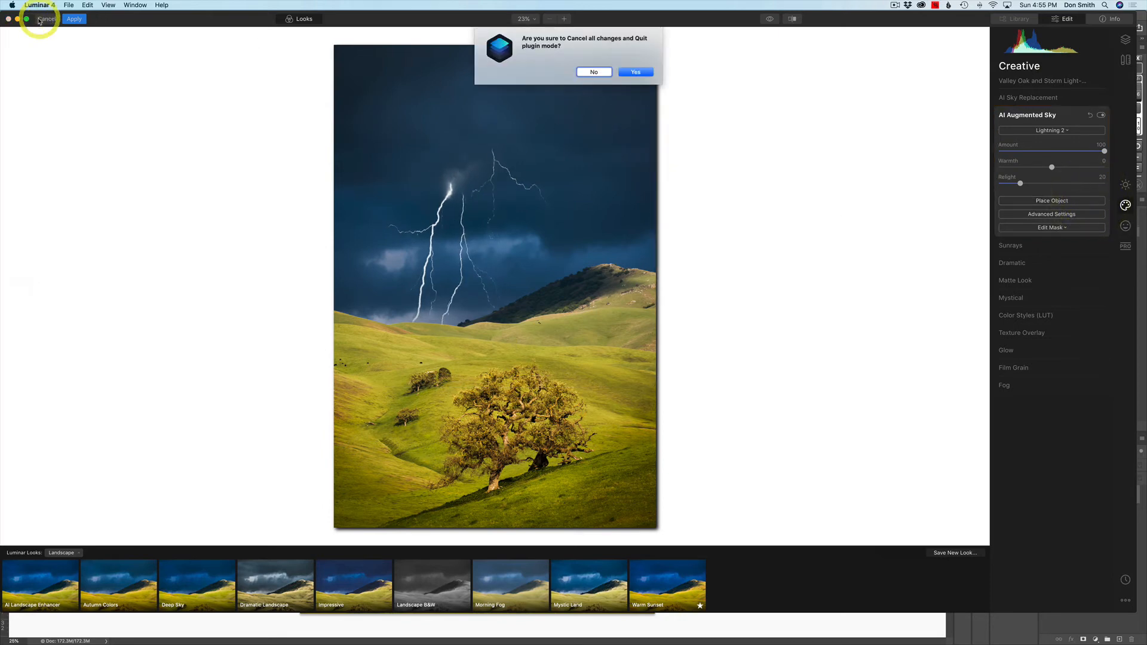
click(635, 72)
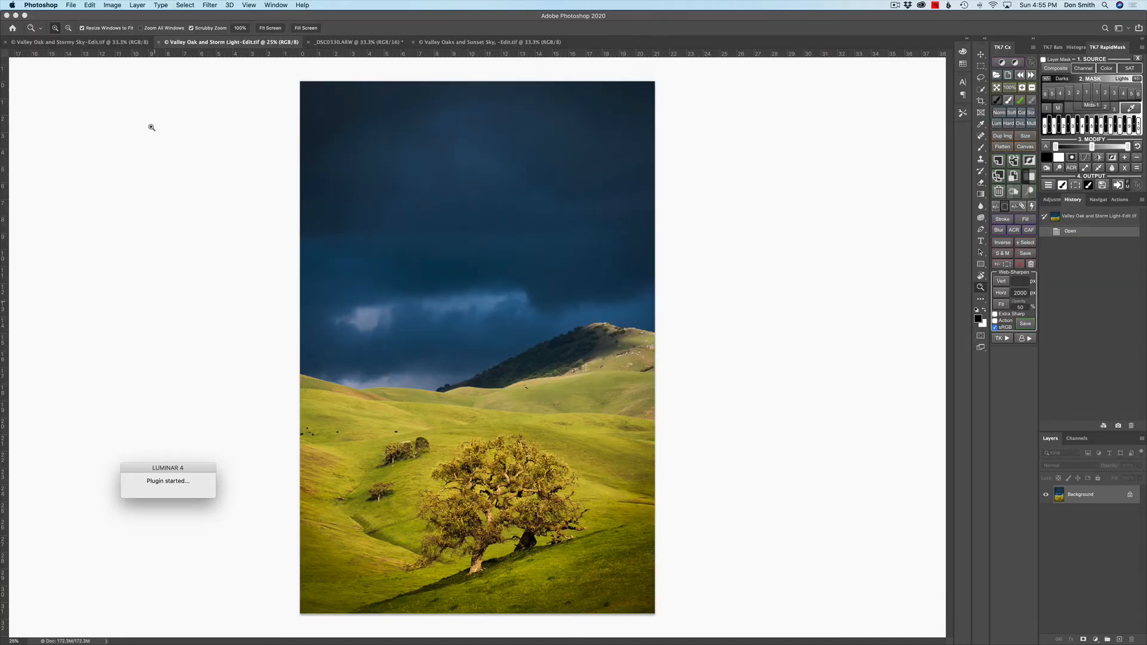
click(103, 42)
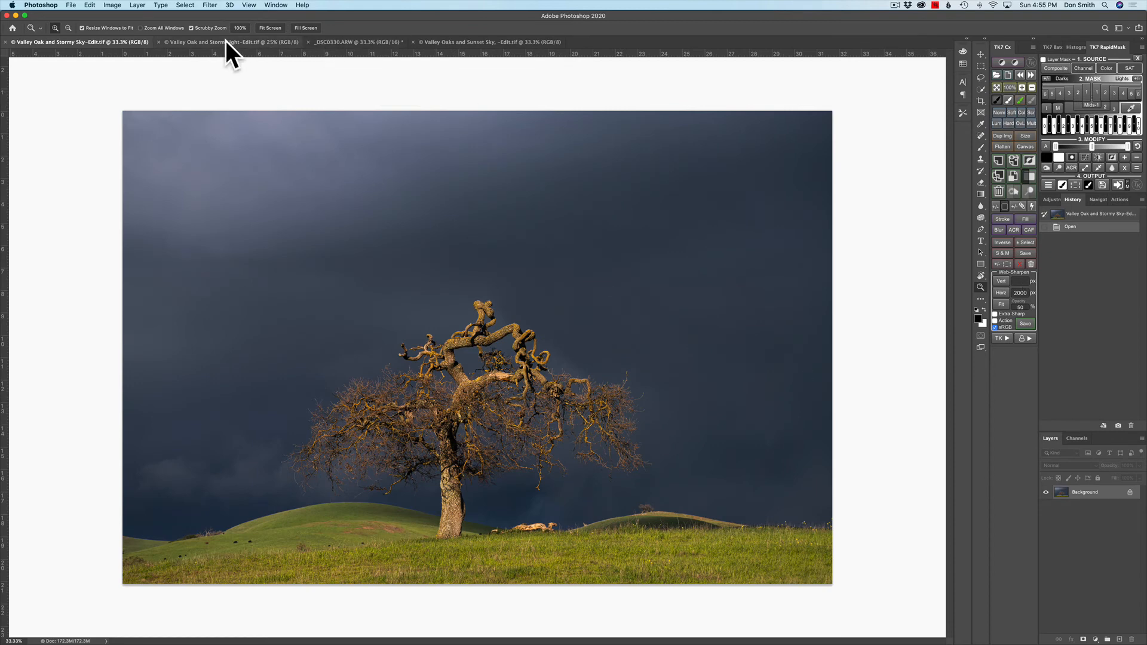
click(219, 5)
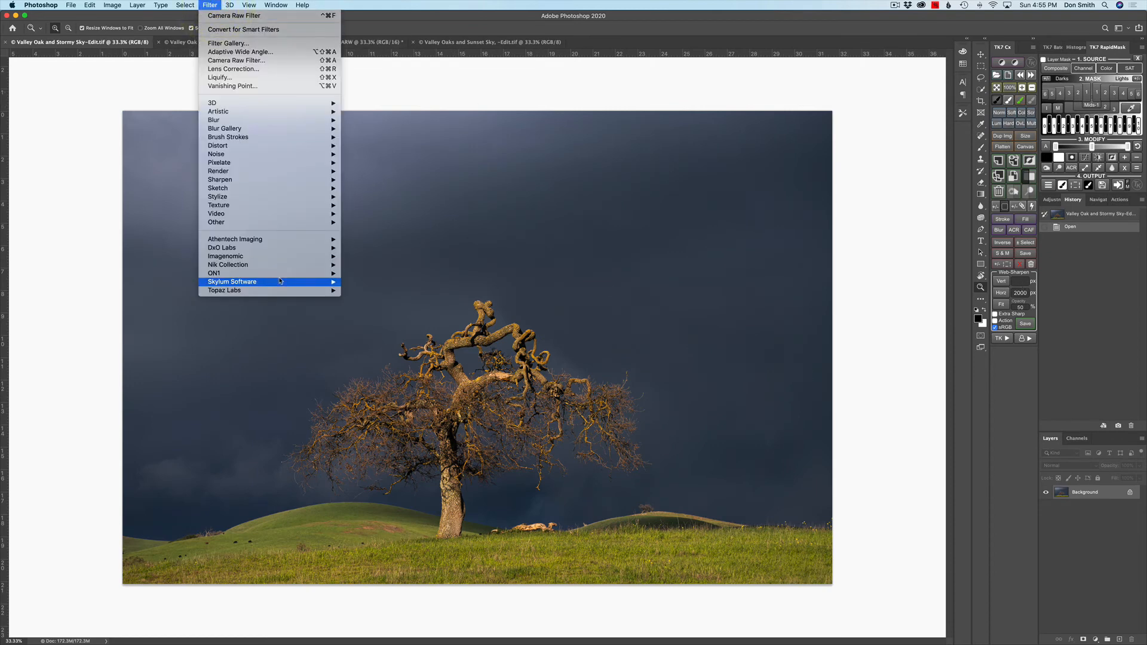
mouse_move(323, 281)
click(378, 284)
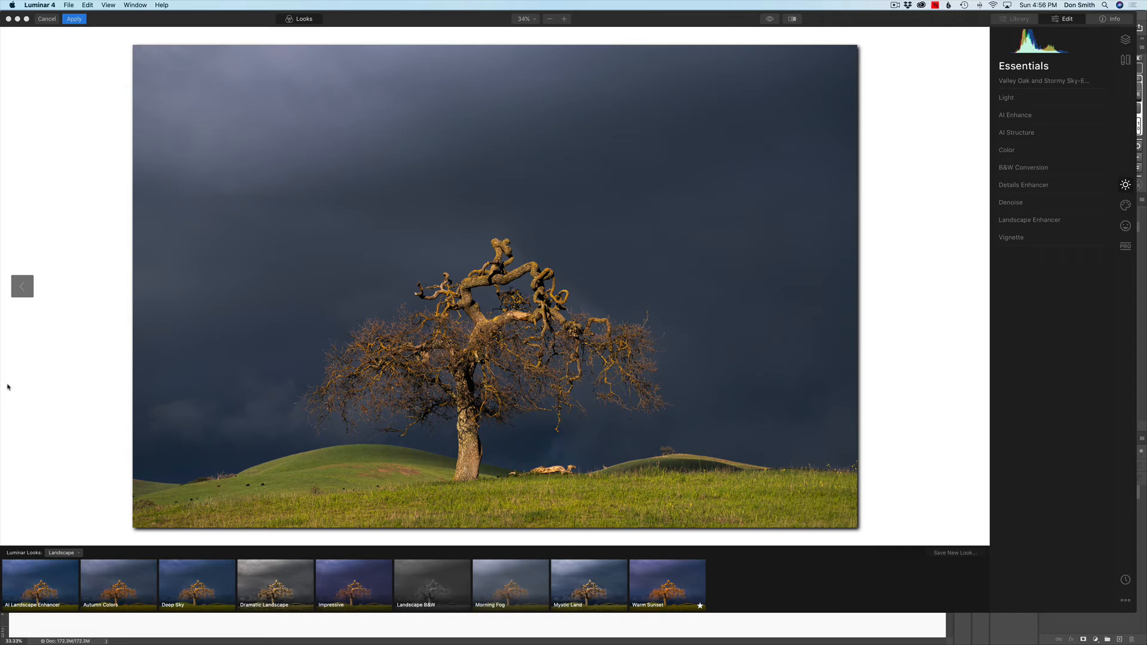
Load the custom image Hal Moon.jpg from the Augmented Sky Images folder as the AI Augmented Sky object.
click(1126, 205)
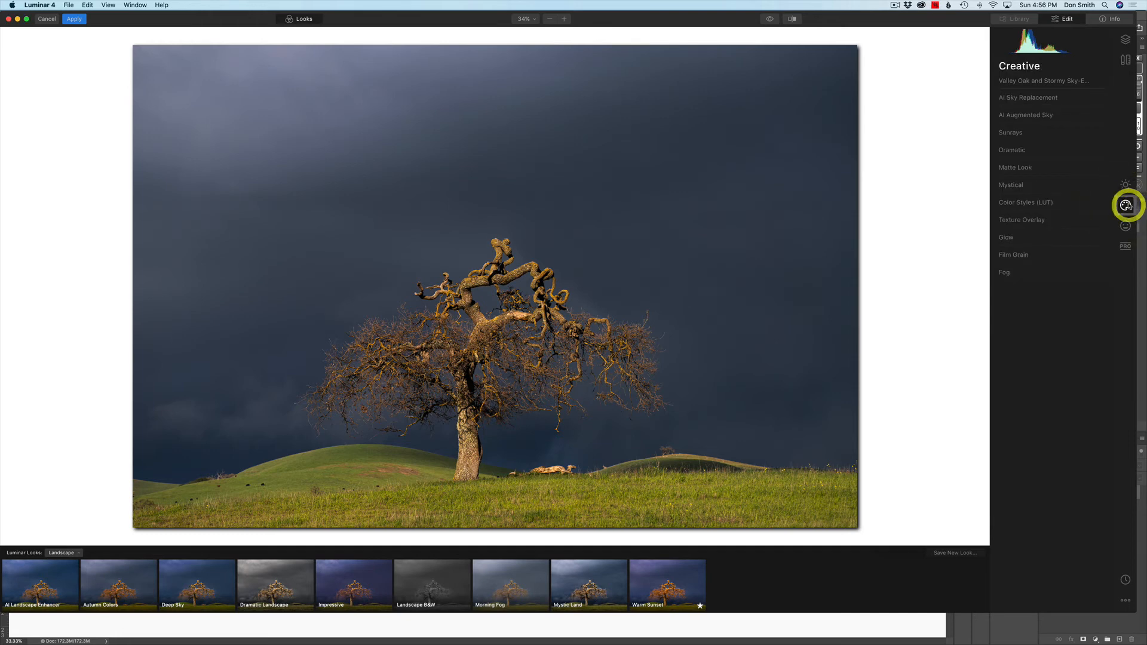
click(1069, 116)
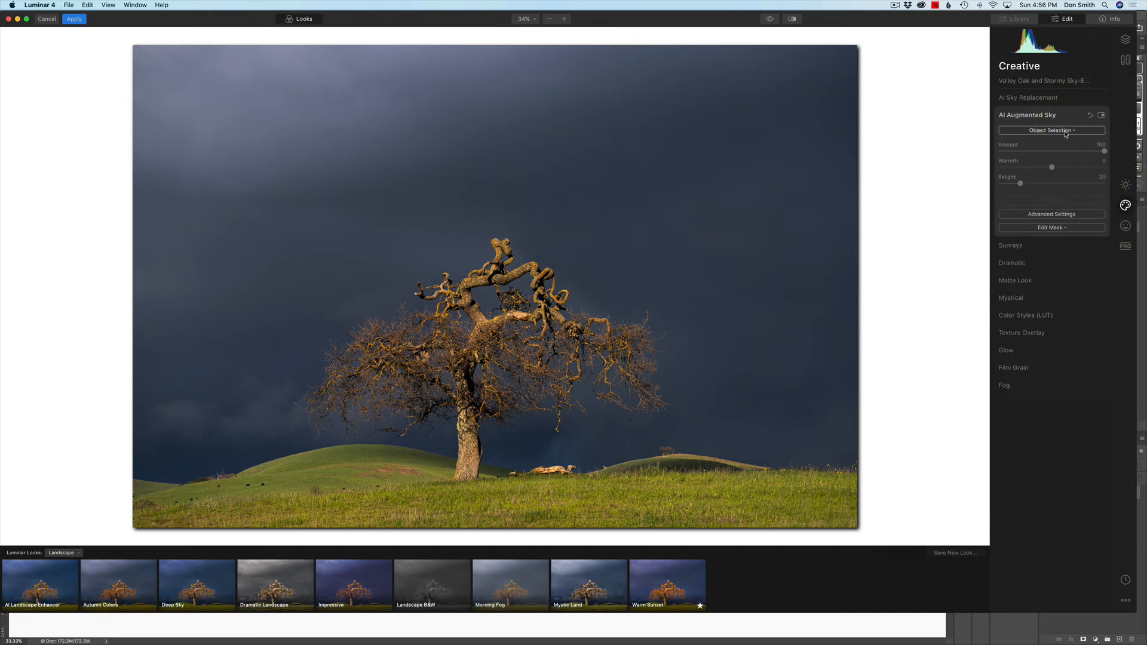
click(1065, 131)
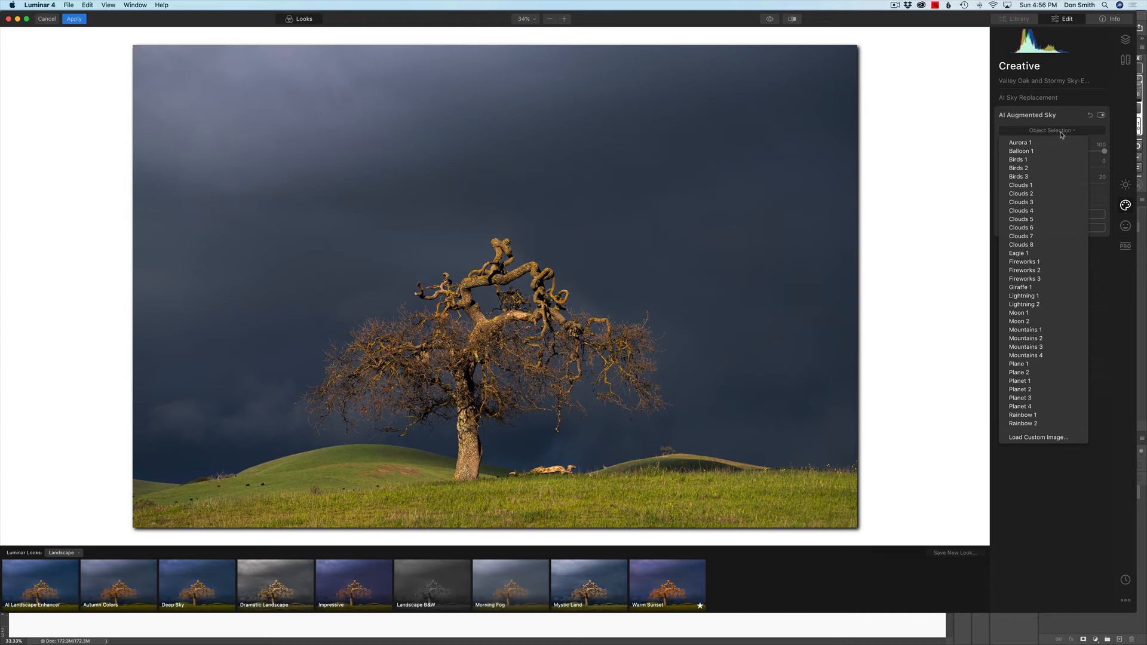
click(1028, 438)
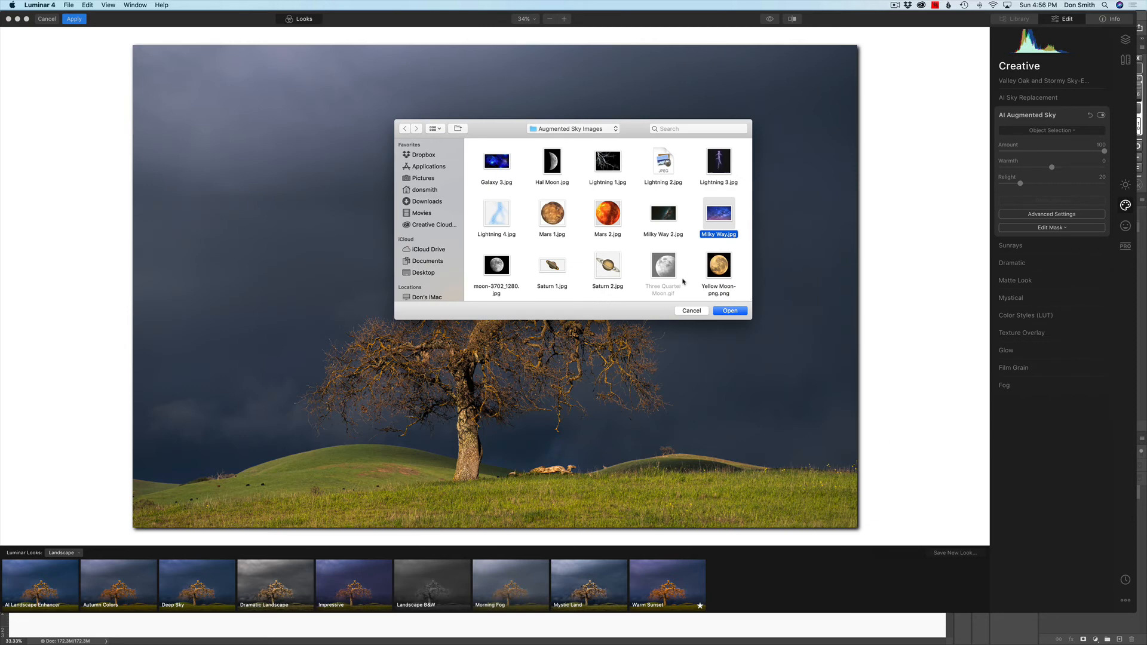
click(551, 163)
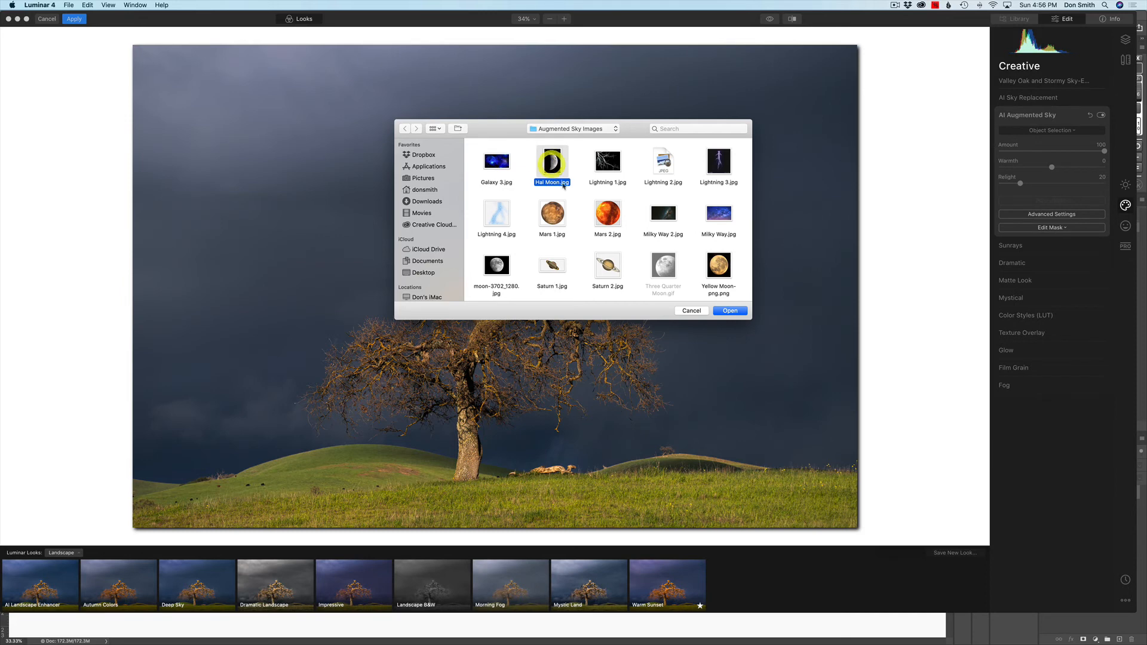
click(729, 310)
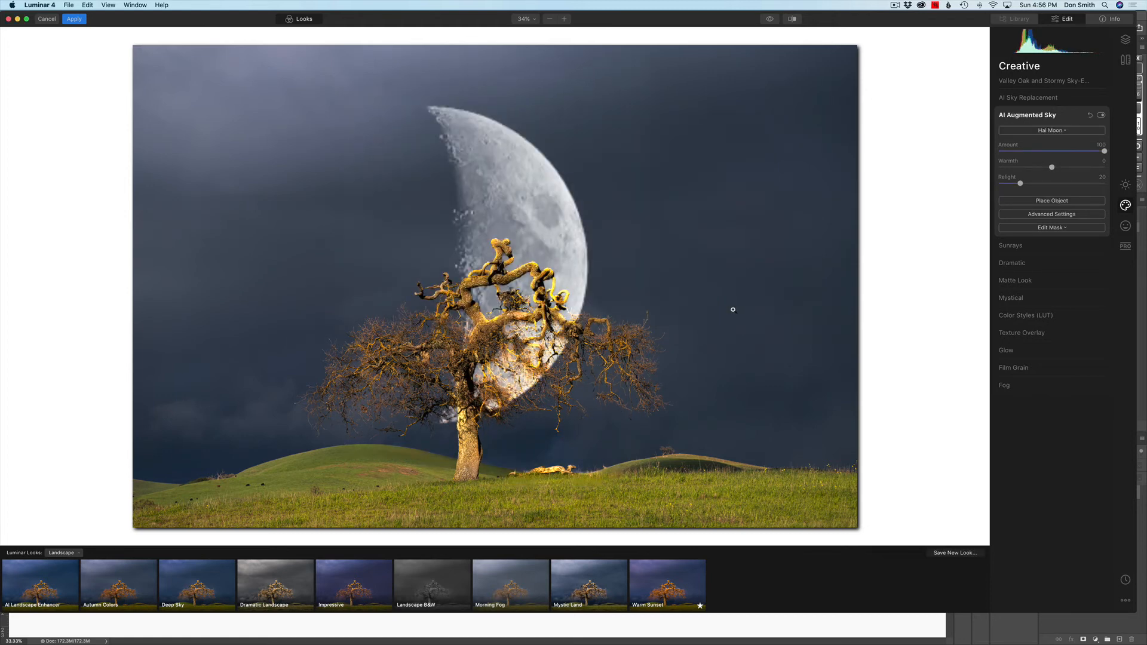
Rotate the half moon clockwise and move it into the open sky to the left of the oak.
click(1075, 201)
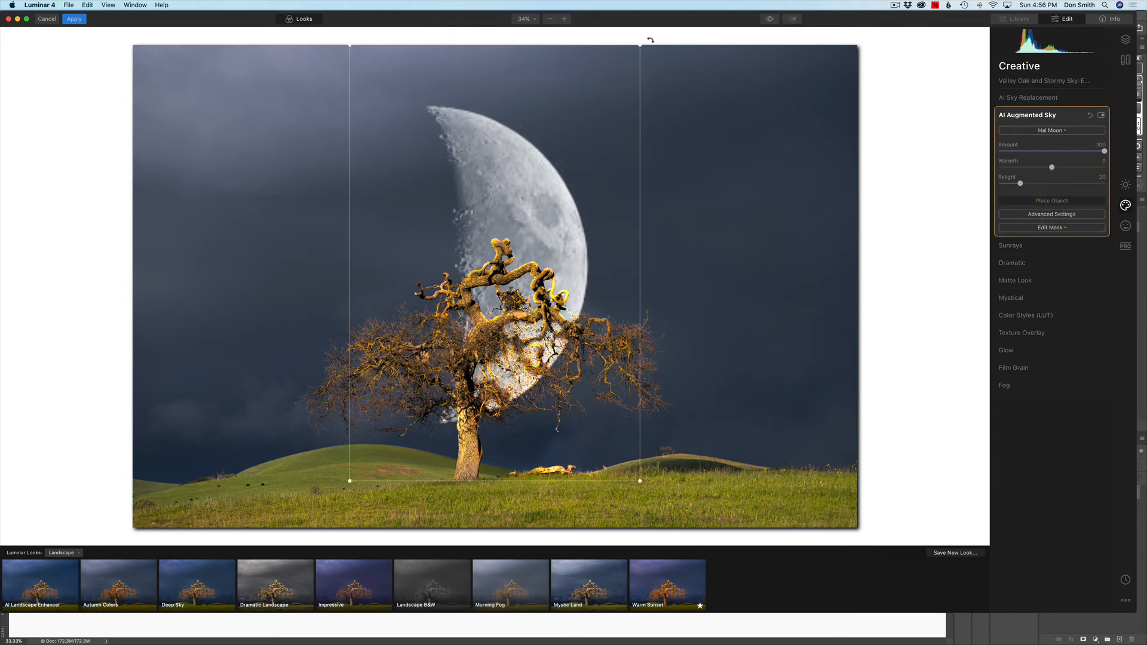
drag(648, 38, 727, 118)
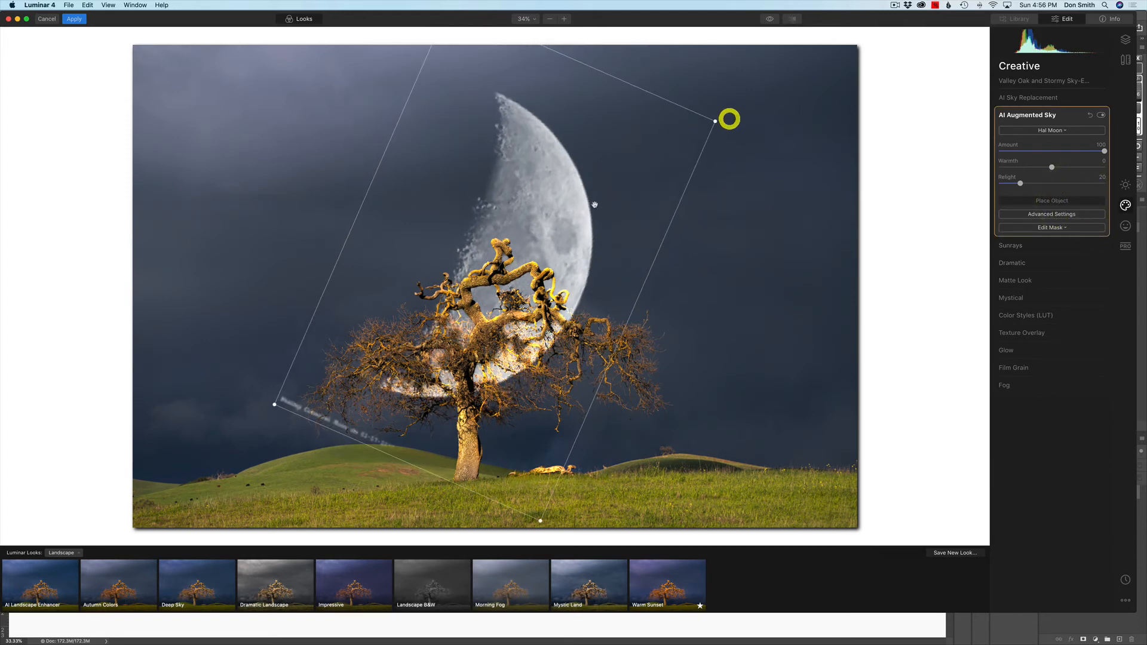
drag(593, 205, 265, 222)
drag(614, 230, 452, 207)
drag(333, 208, 339, 209)
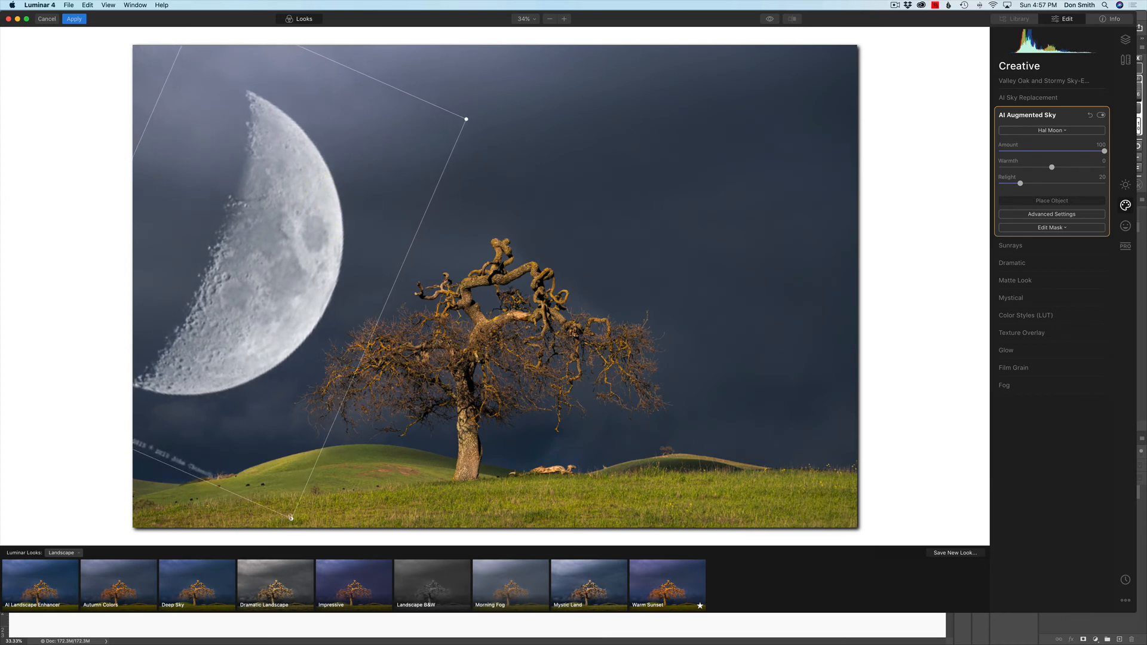
Enlarge the half moon and position it so its lower edge sits partly behind the oak's left branches.
drag(291, 517, 263, 581)
drag(285, 369, 295, 325)
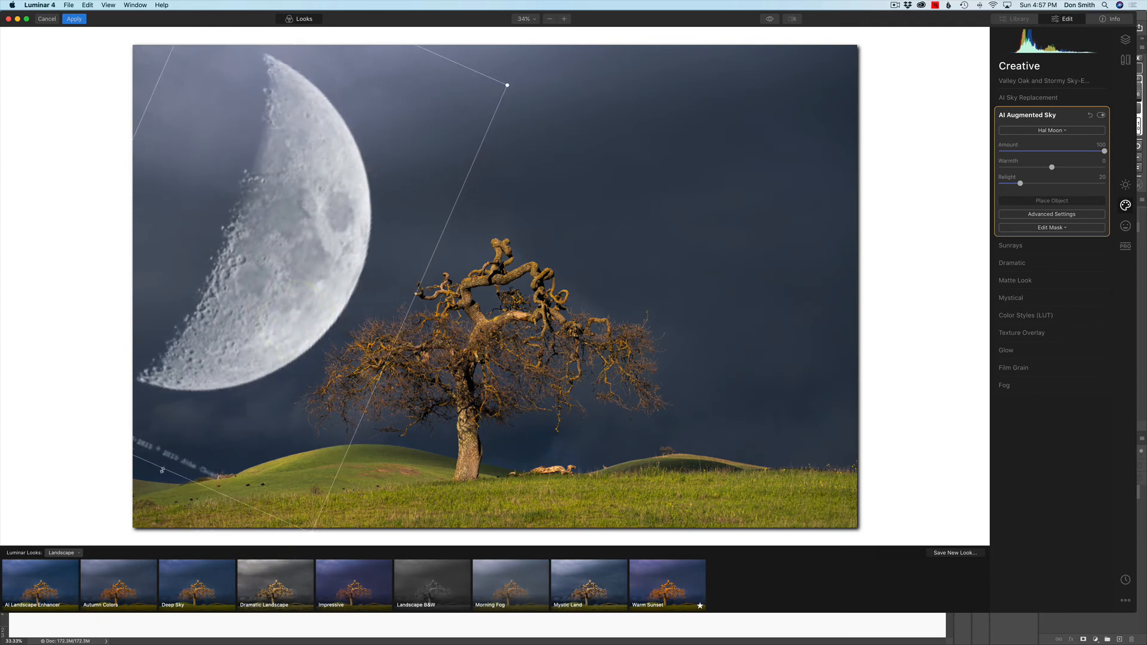
drag(162, 470, 109, 499)
drag(273, 230, 343, 254)
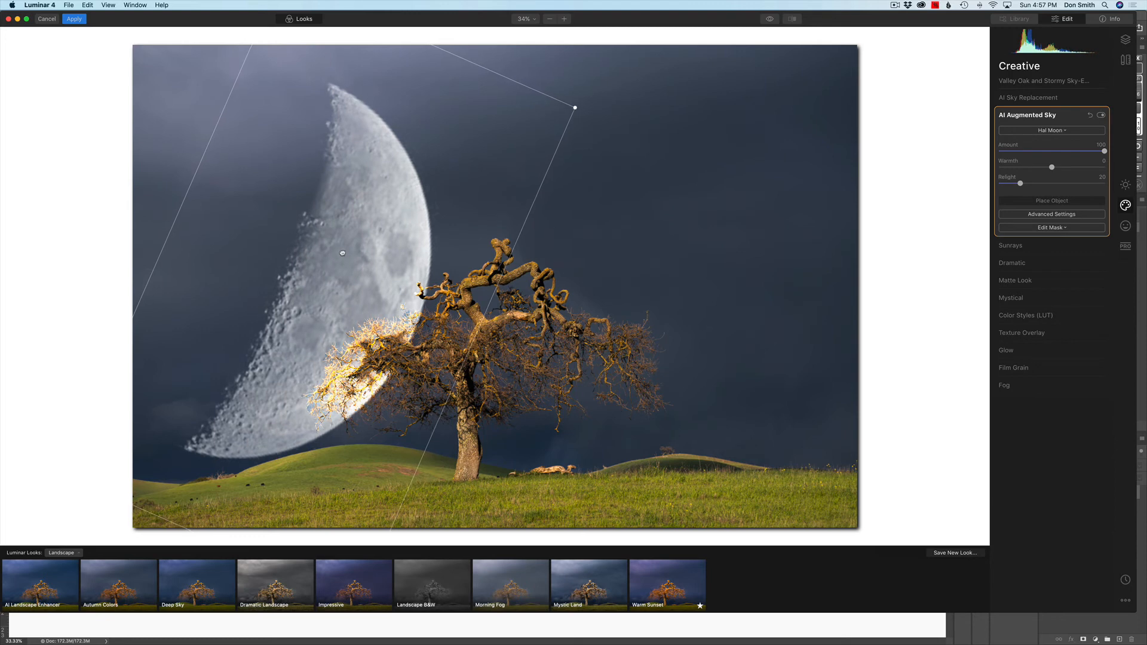
drag(342, 253, 319, 225)
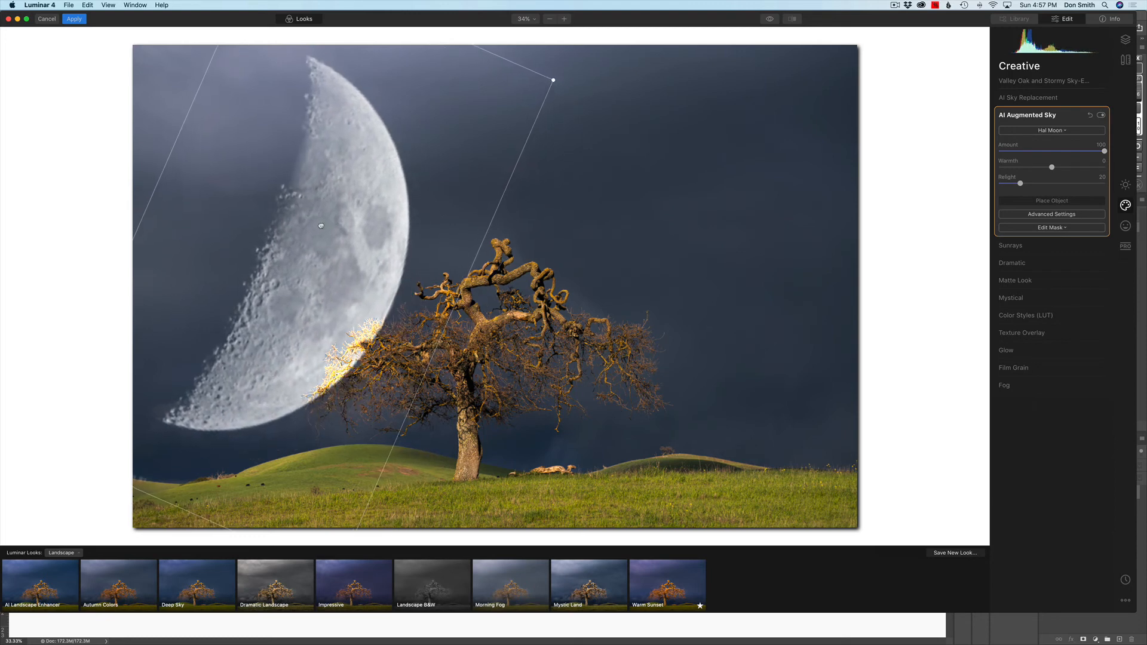
click(318, 224)
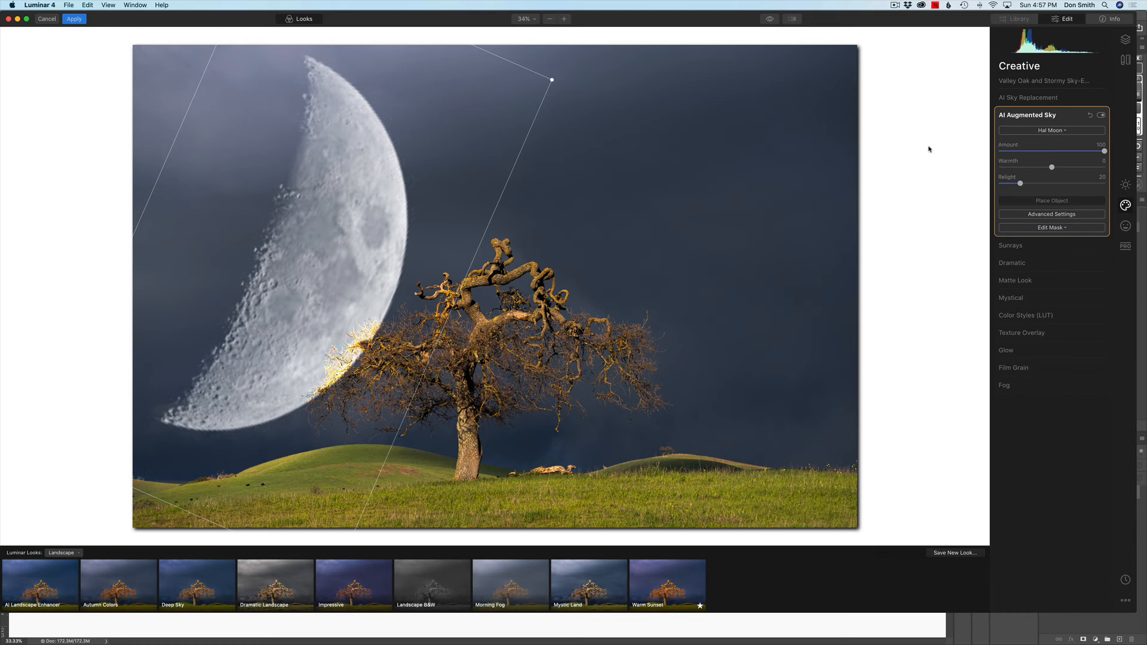
Load the custom image Milky Way.jpg from the Augmented Sky Images folder as the AI Augmented Sky object.
click(1068, 133)
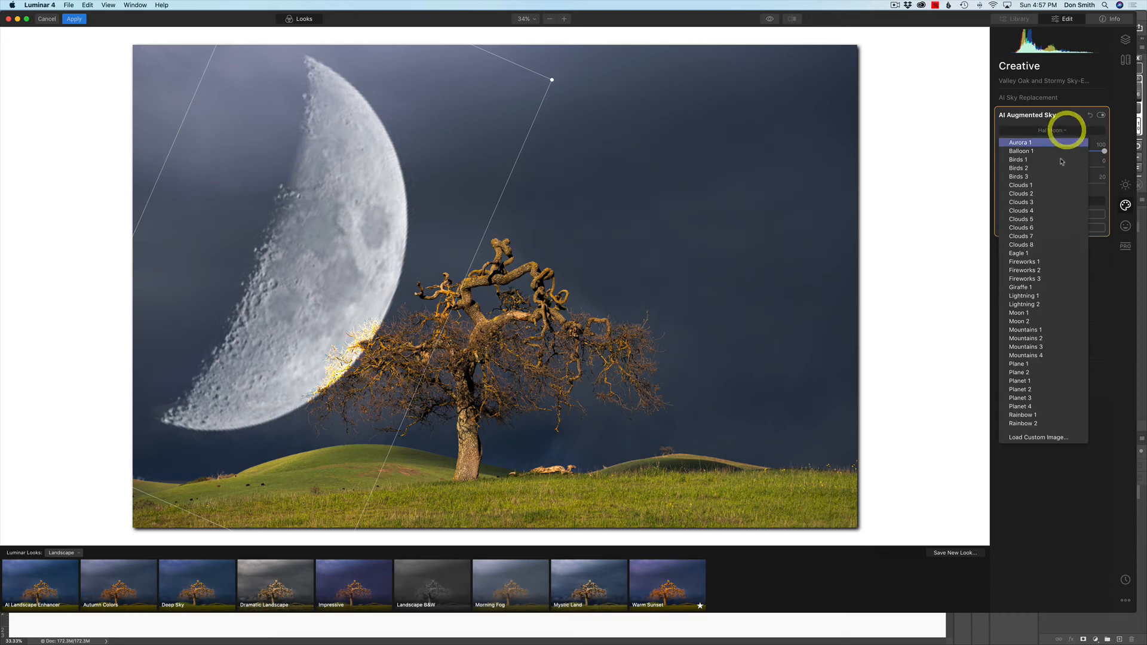
click(1037, 437)
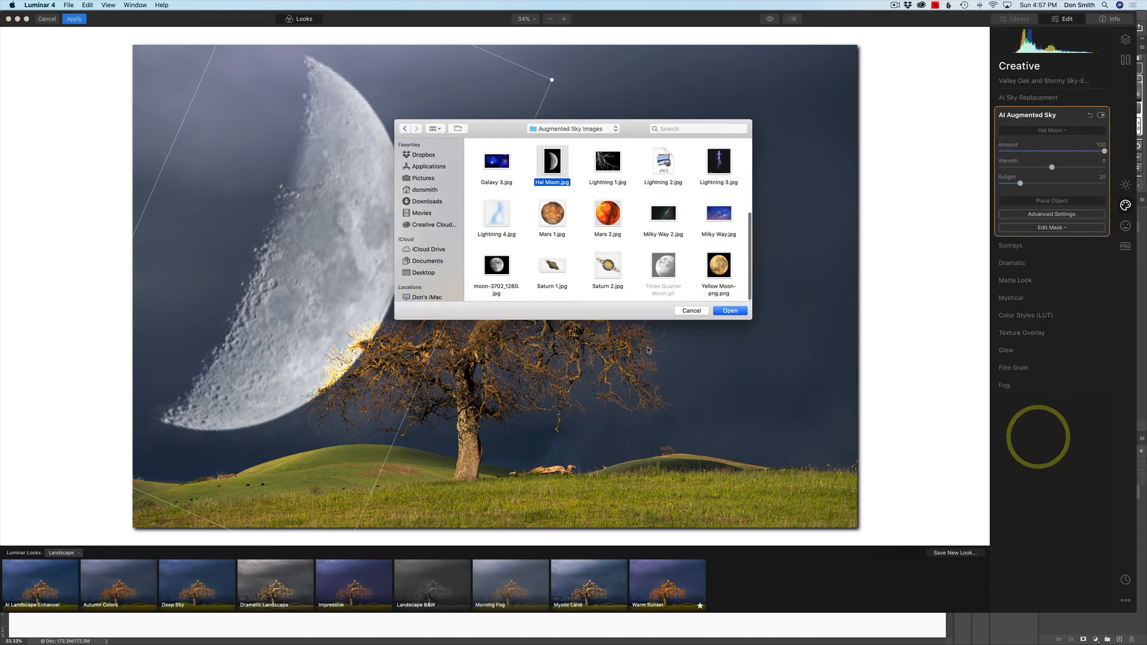
click(718, 214)
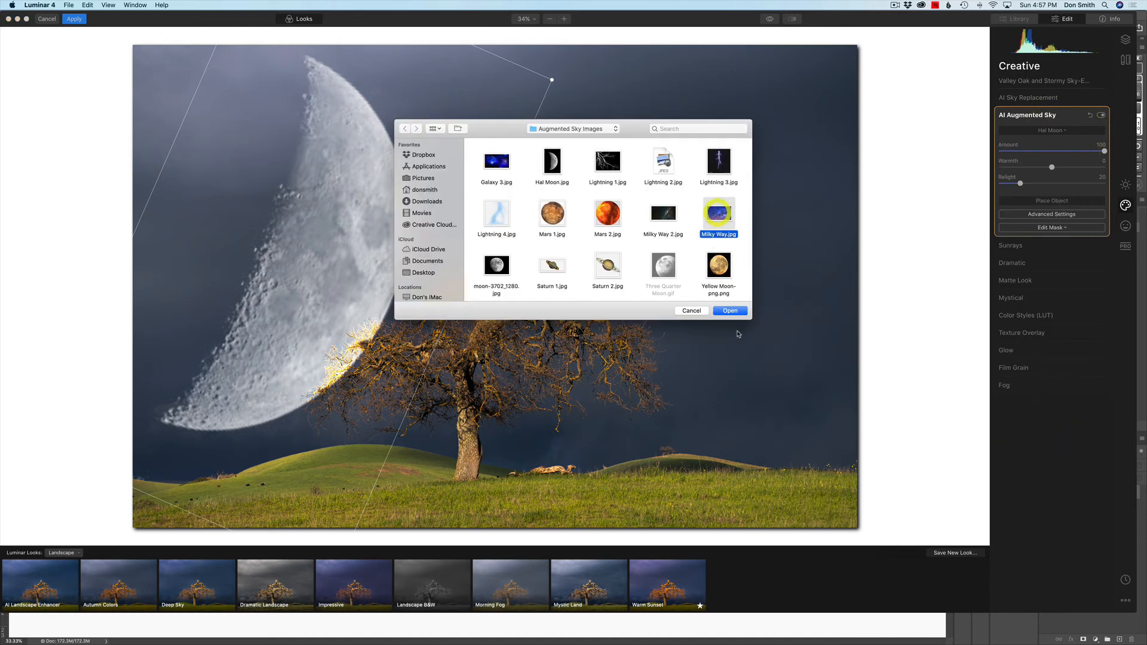
click(729, 311)
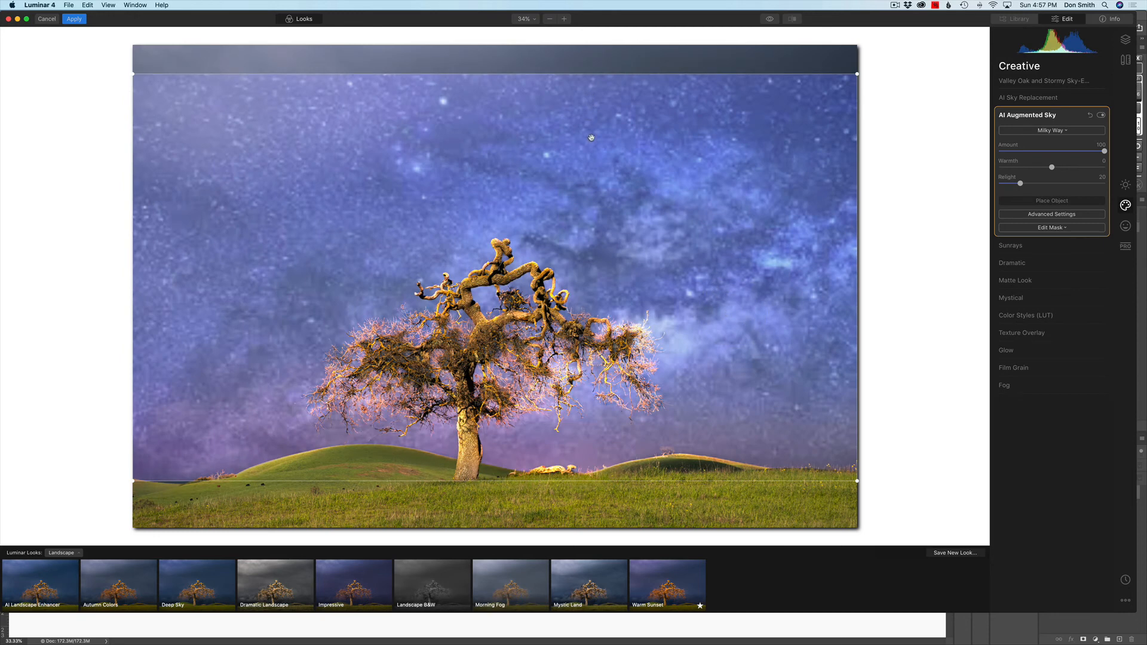
Enlarge the Milky Way object past the photo's upper edge so it fills the whole sky behind the oak.
click(1047, 206)
click(643, 181)
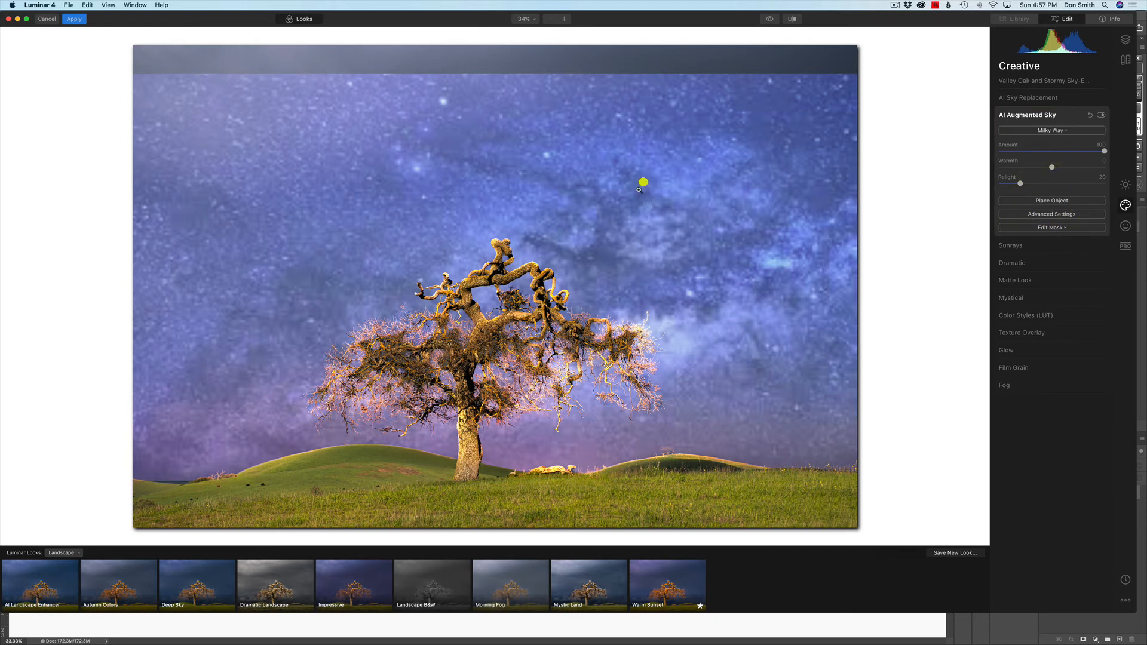
click(1036, 204)
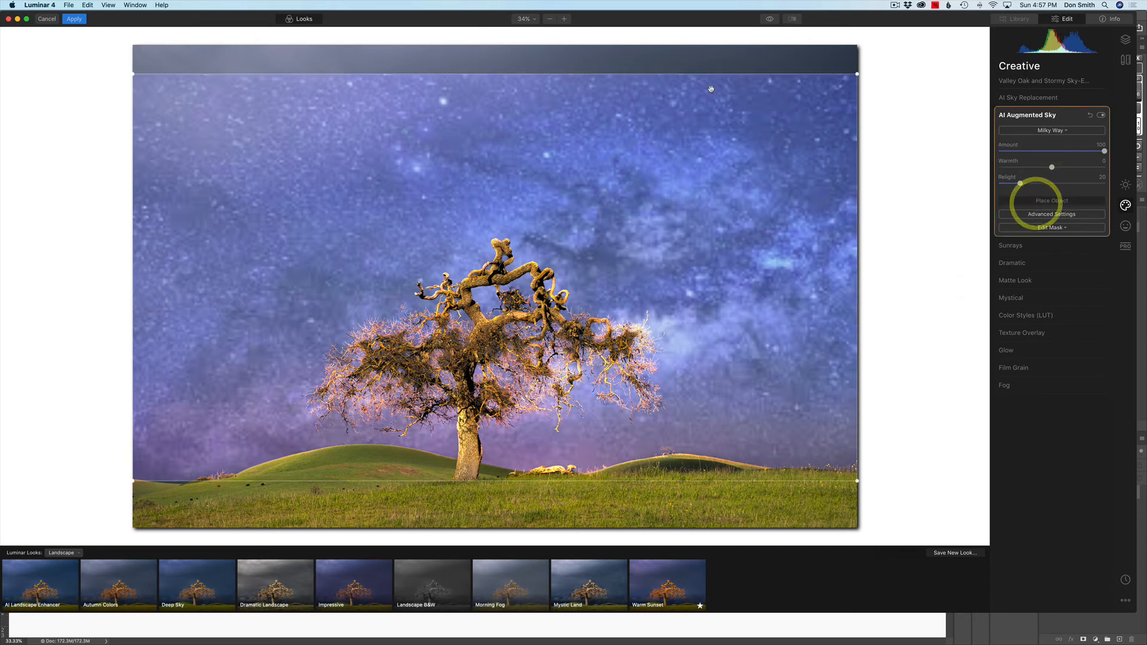
drag(856, 74, 906, 7)
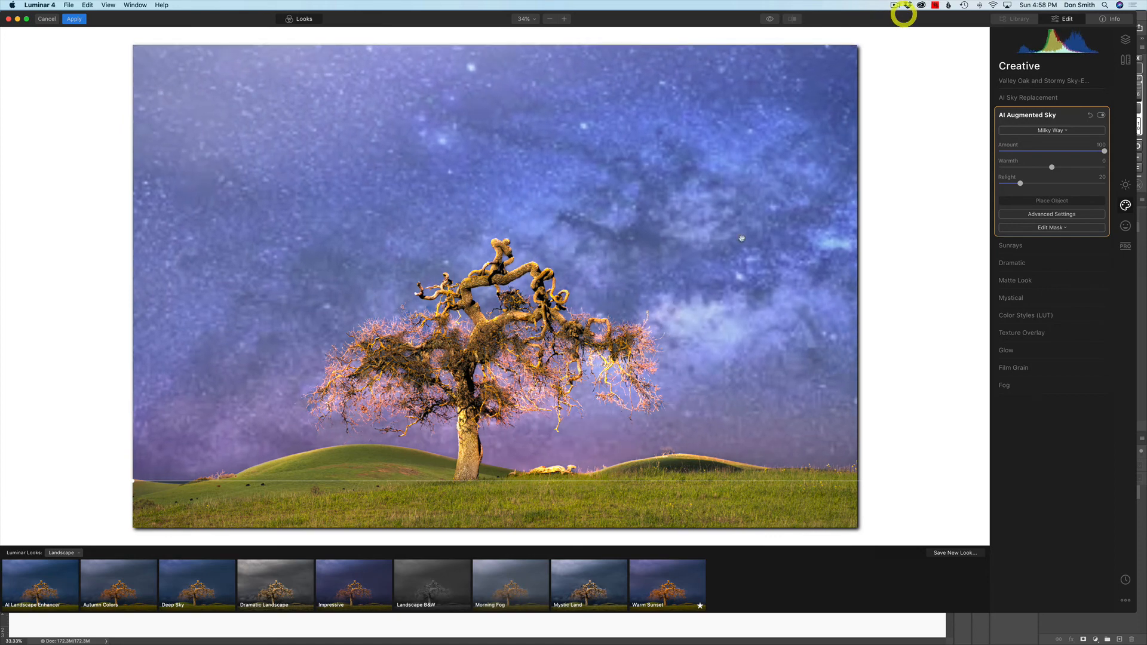
click(731, 251)
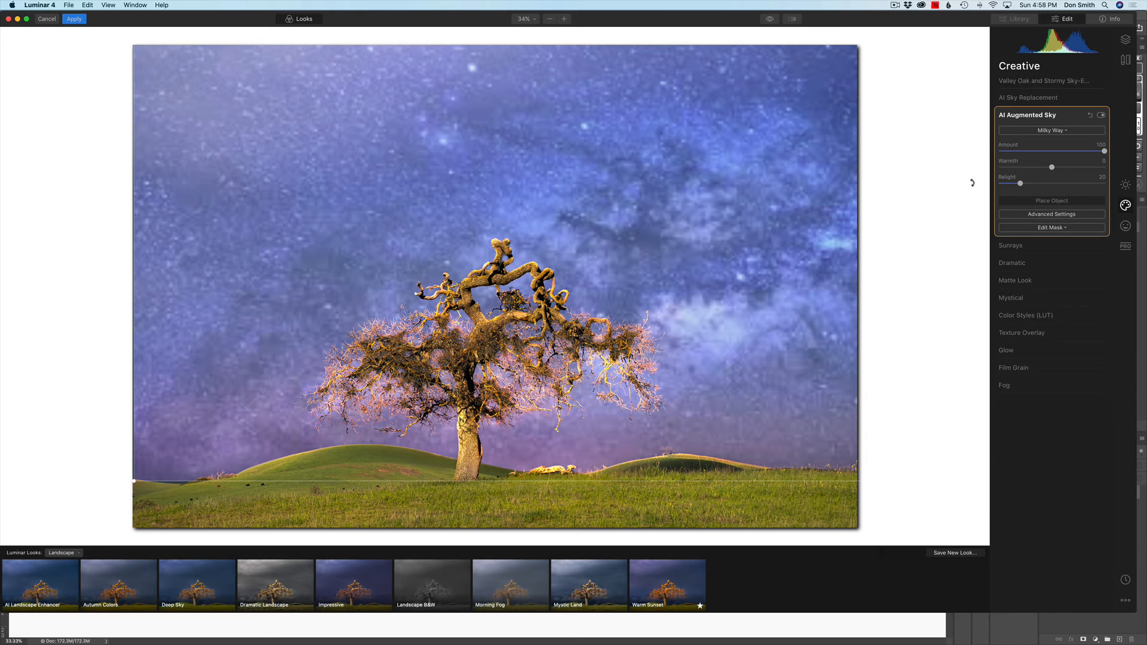
Try the built-in Clouds 6 object in place of the Milky Way, and replace it with Birds 3.
click(1078, 135)
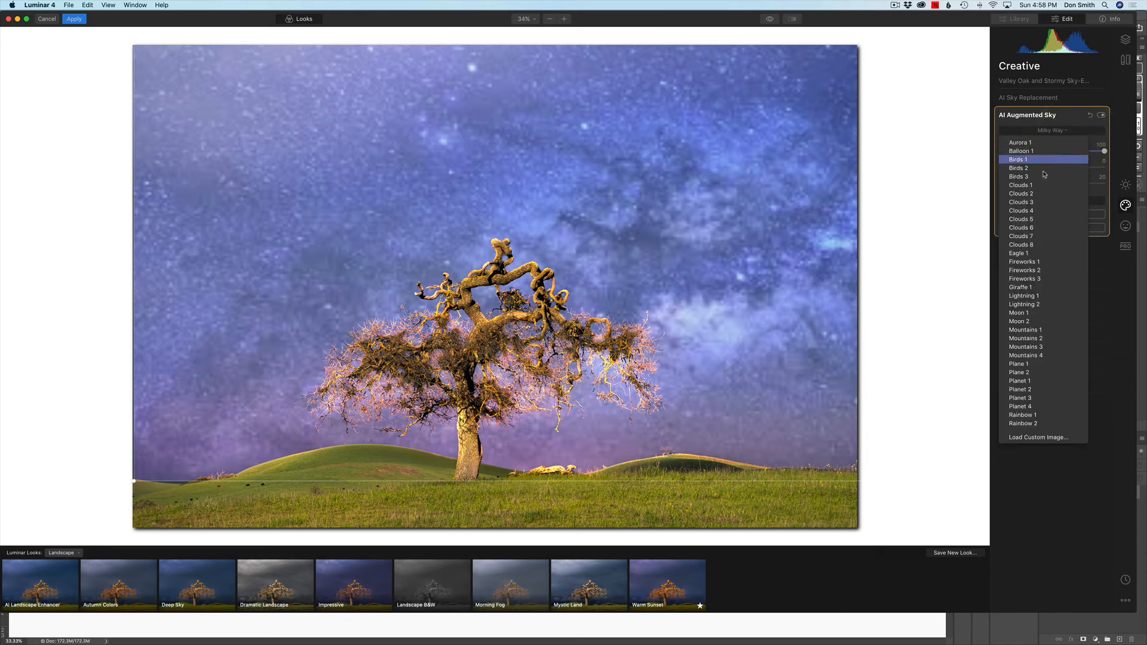
click(1021, 227)
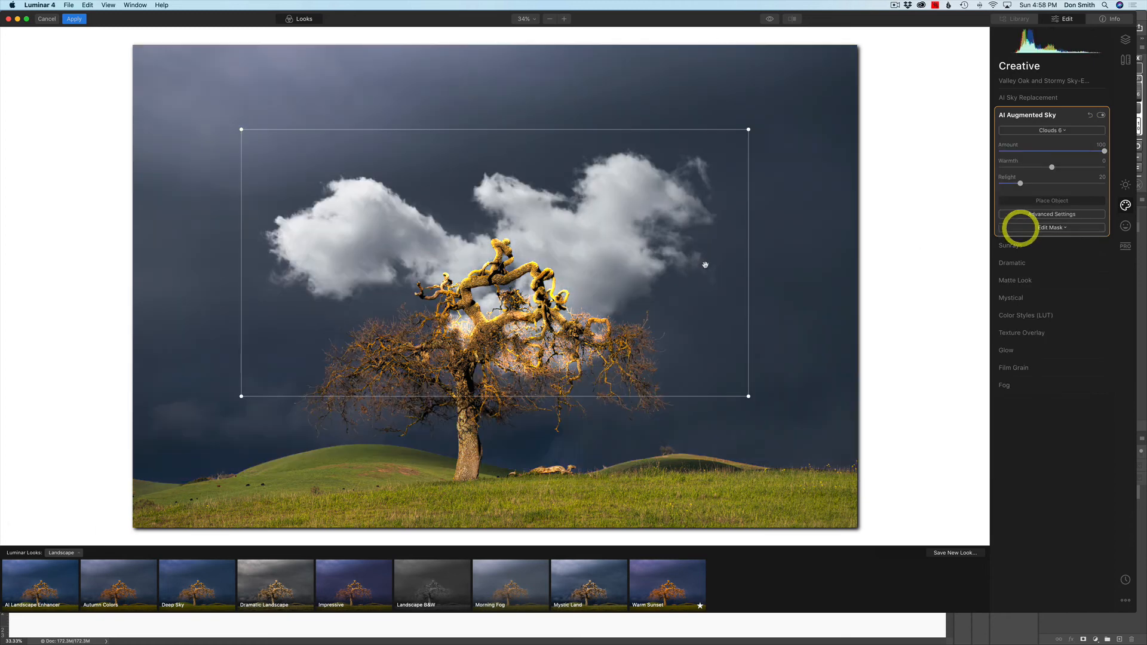
click(1065, 130)
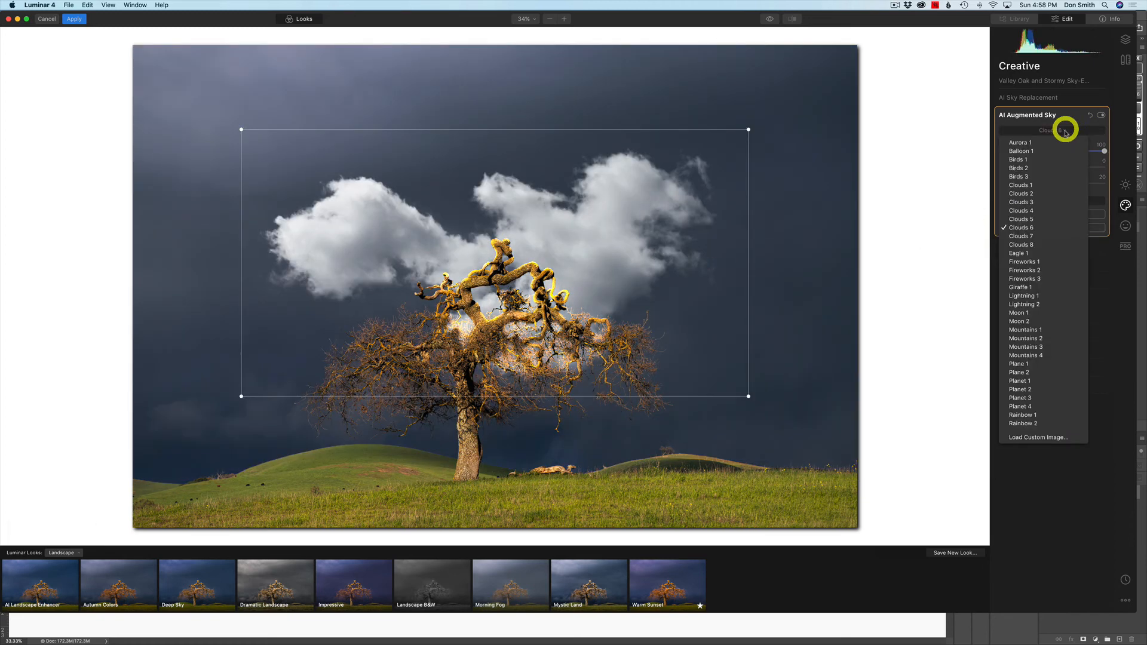
click(1036, 176)
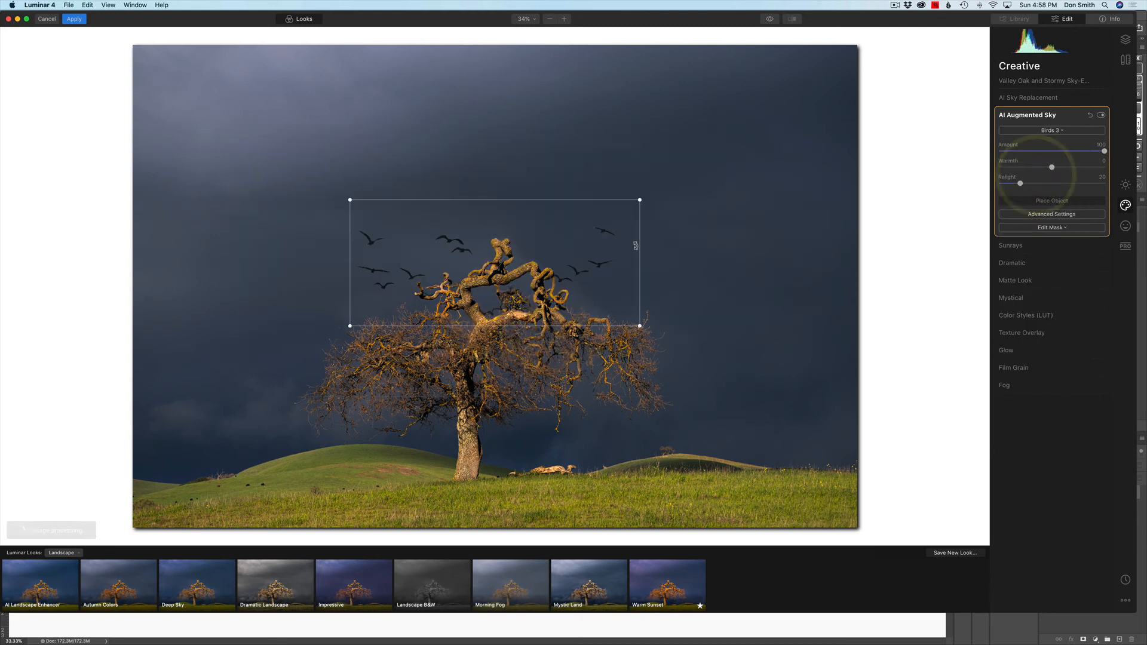
Move the bird flock into the open sky above and right of the oak, rotate it slightly clockwise, and finish placing it.
drag(601, 237, 778, 148)
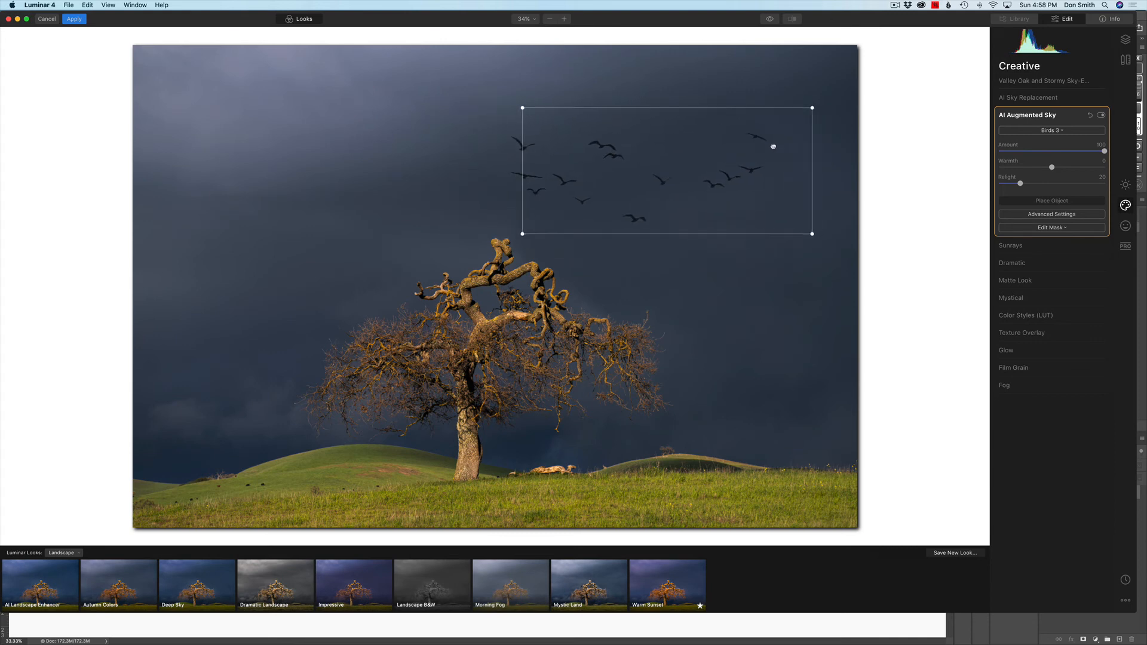
click(784, 218)
drag(827, 238, 806, 278)
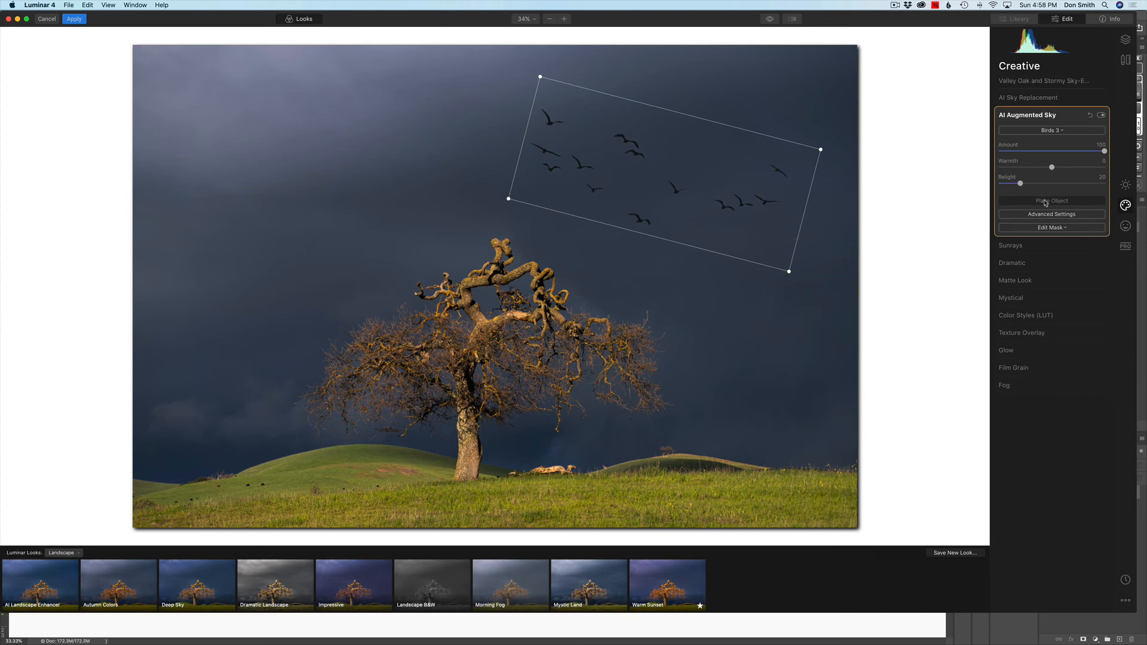
click(1045, 201)
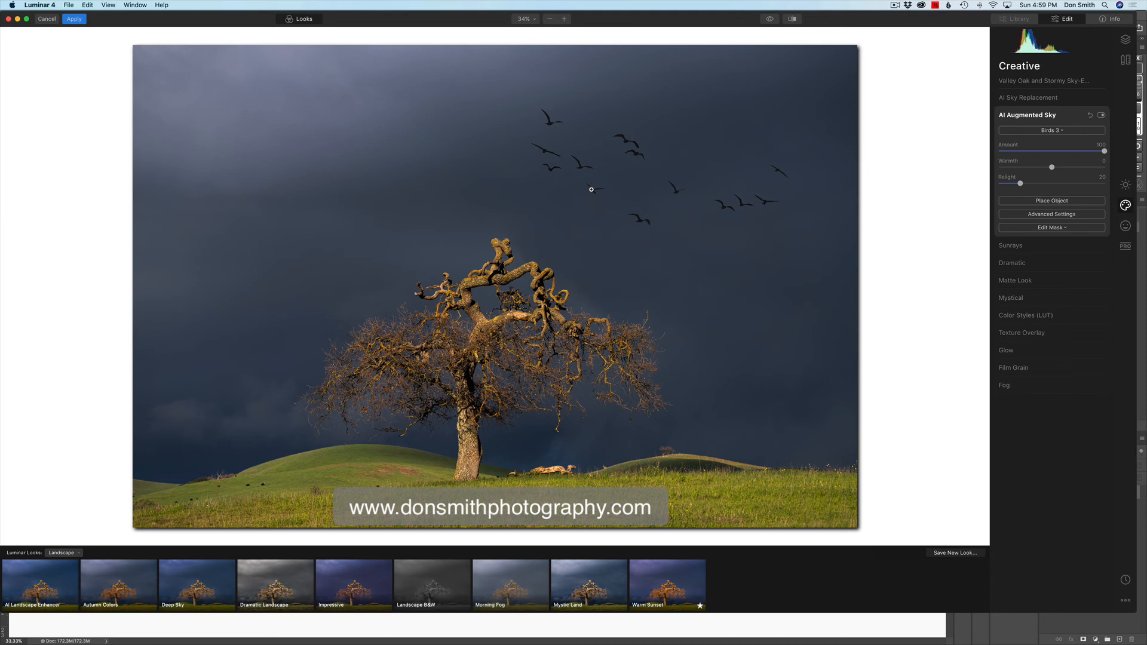
Reset the AI Augmented Sky adjustment to remove the birds from the oak photo.
click(1091, 115)
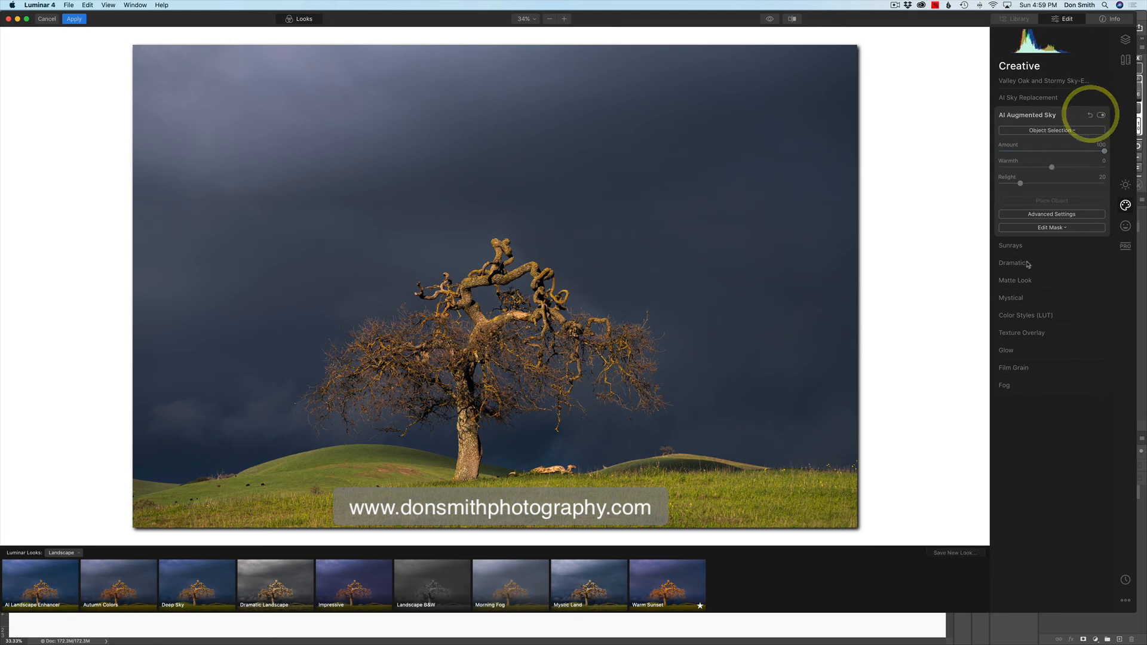